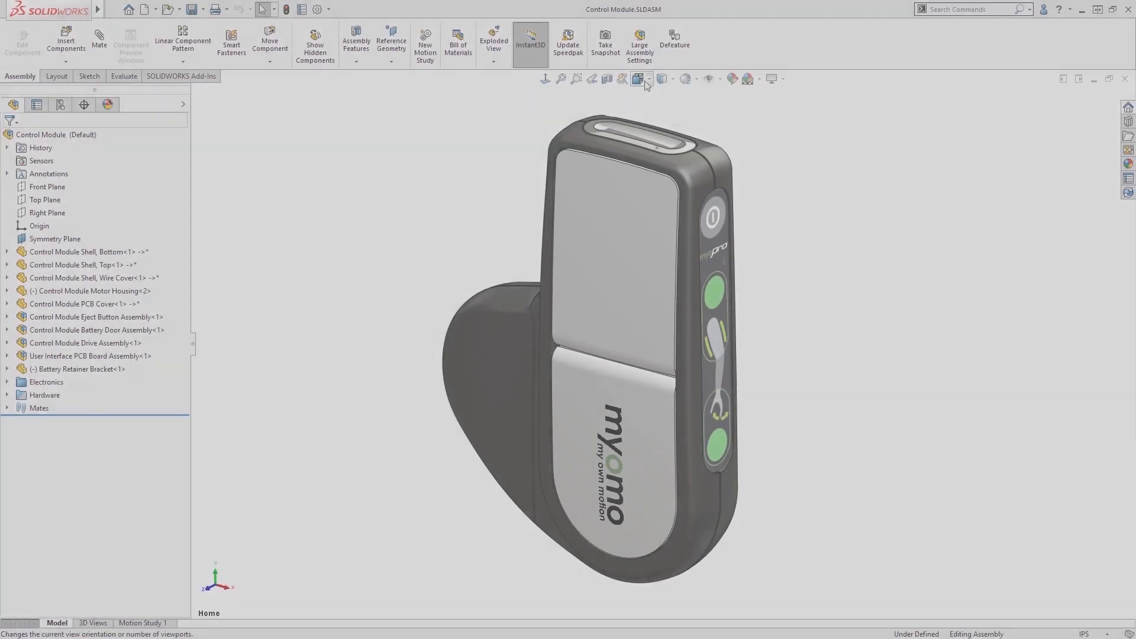
# In the saved Battery view, insert the Inventor assembly Myomo Battery Pack Assembly.iam from the Supplier Parts folder beside the control module
pyautogui.click(647, 82)
pyautogui.click(666, 224)
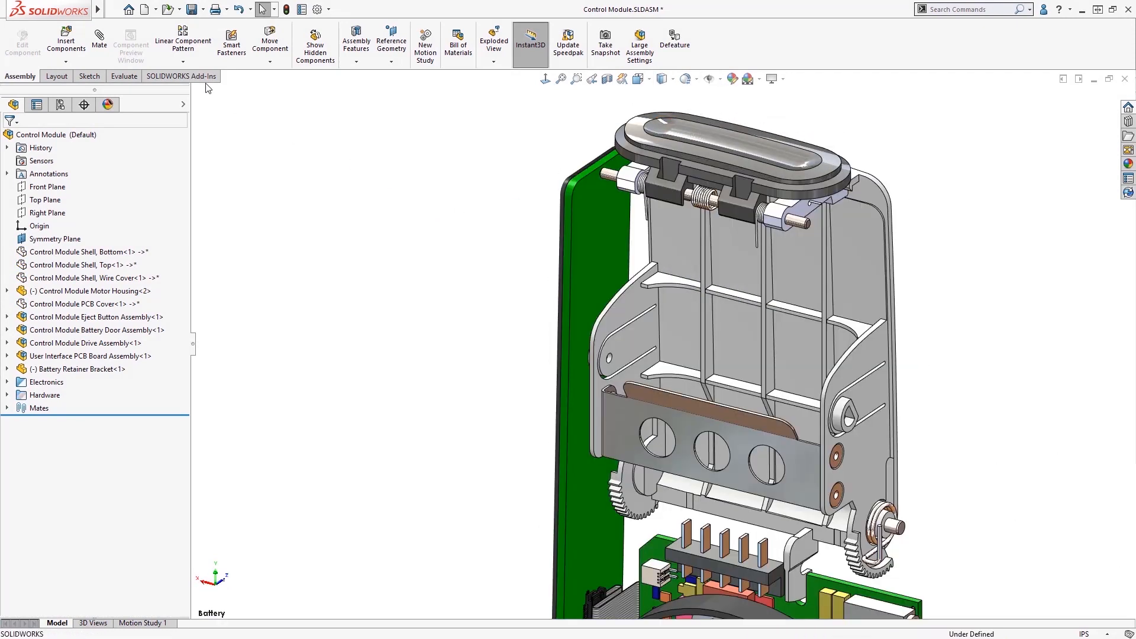
pyautogui.click(66, 43)
pyautogui.click(874, 460)
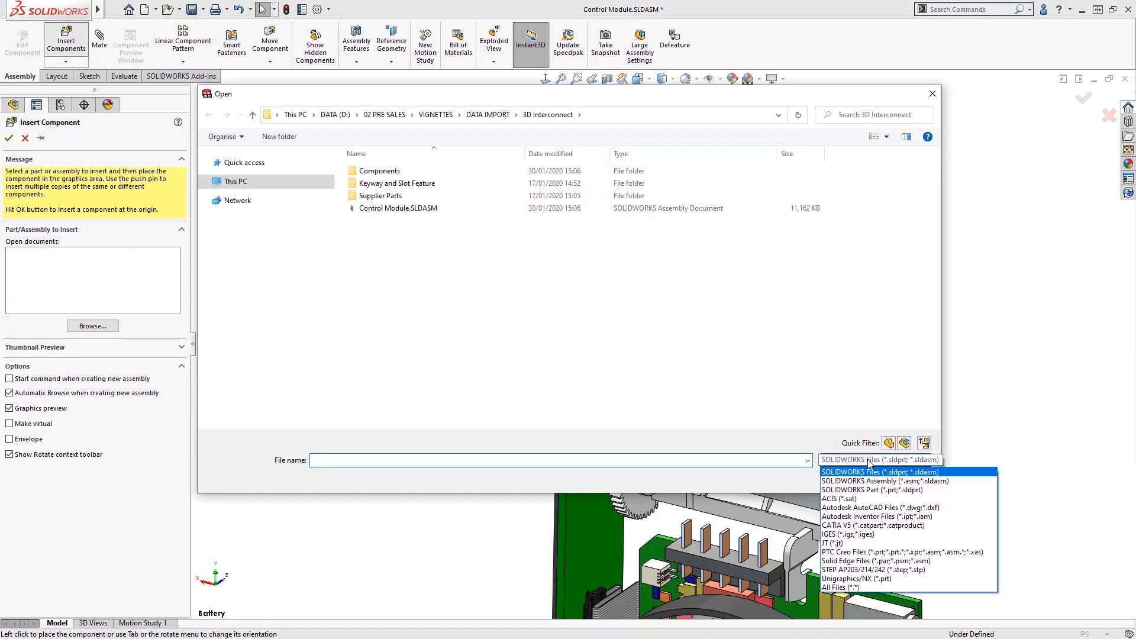
pyautogui.click(987, 522)
pyautogui.doubleClick(409, 195)
pyautogui.click(408, 183)
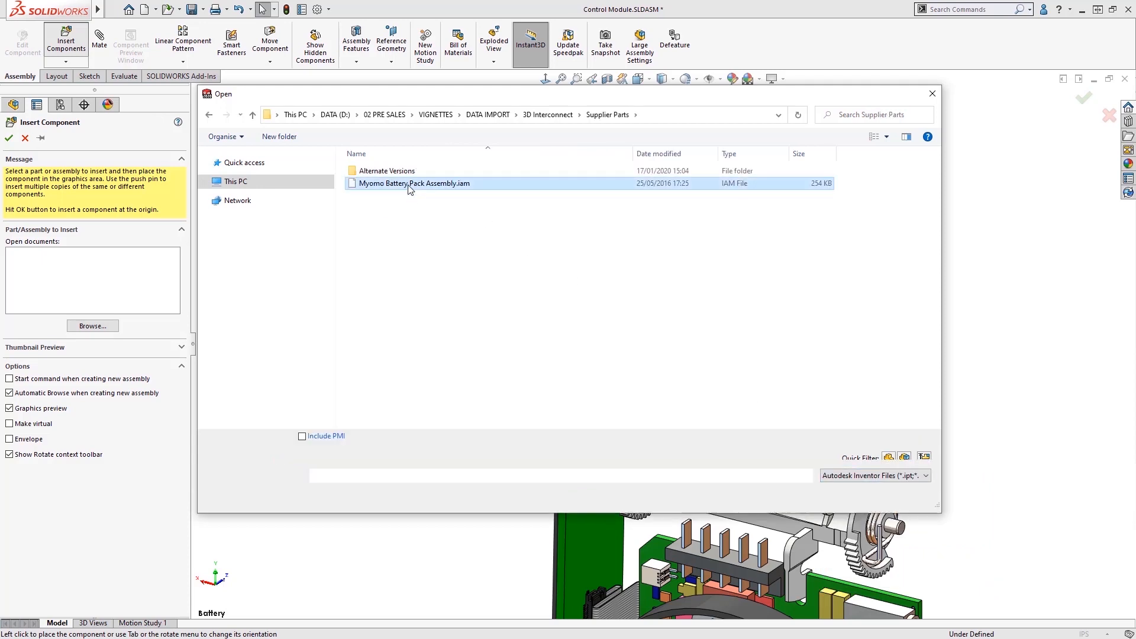
pyautogui.click(841, 499)
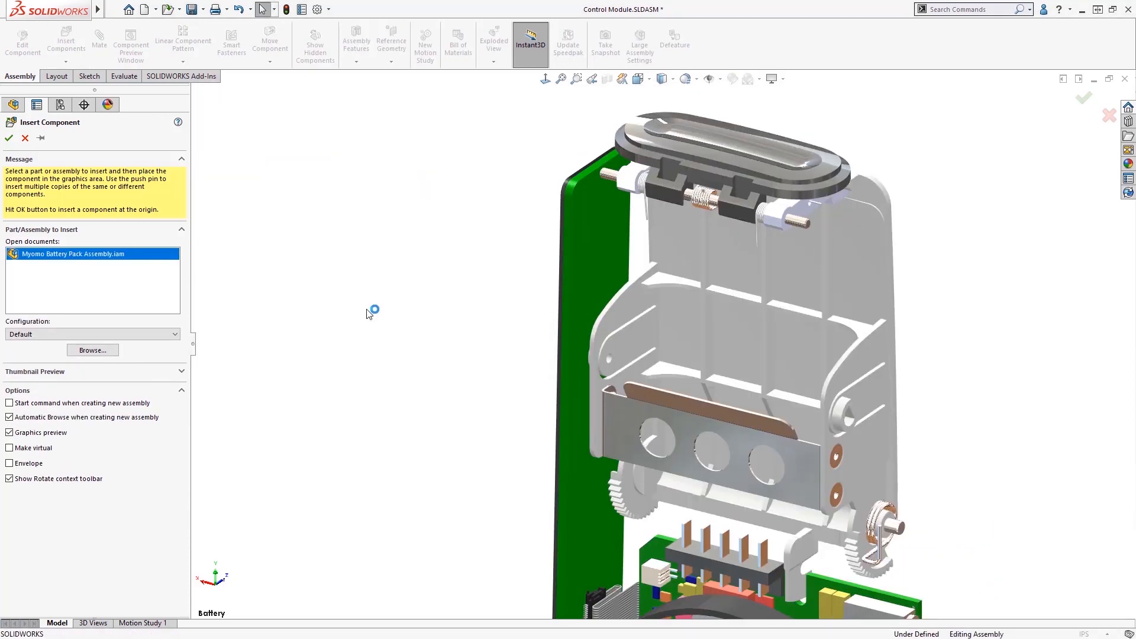
pyautogui.click(386, 319)
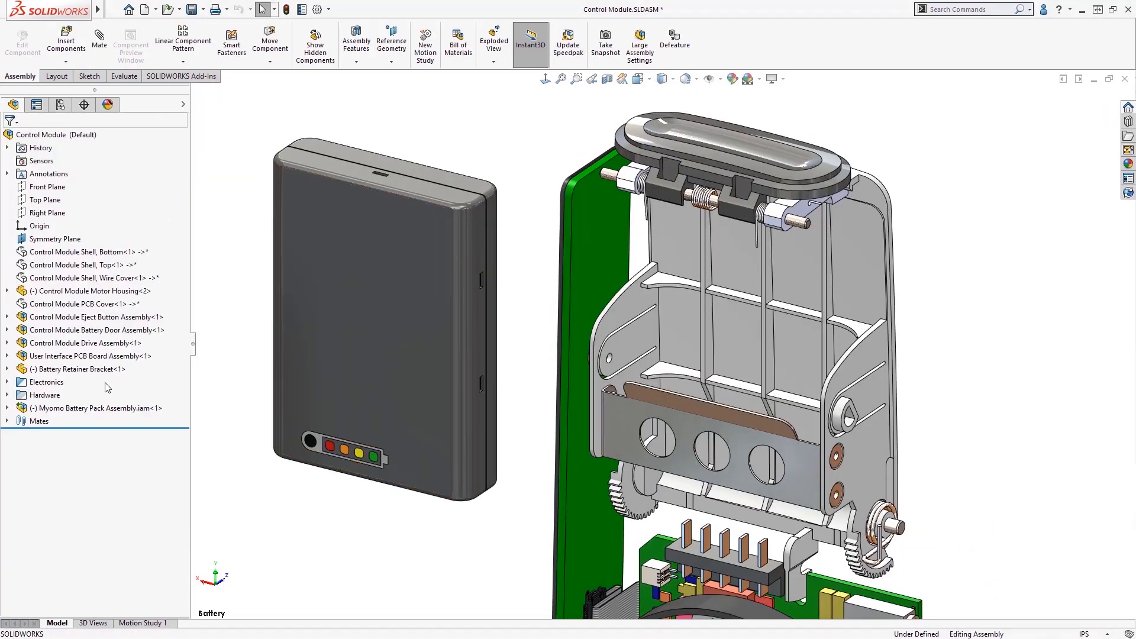
# Expand the inserted battery pack assembly's structure and make its Myomo Battery Pack Top part transparent
pyautogui.click(35, 409)
pyautogui.click(7, 408)
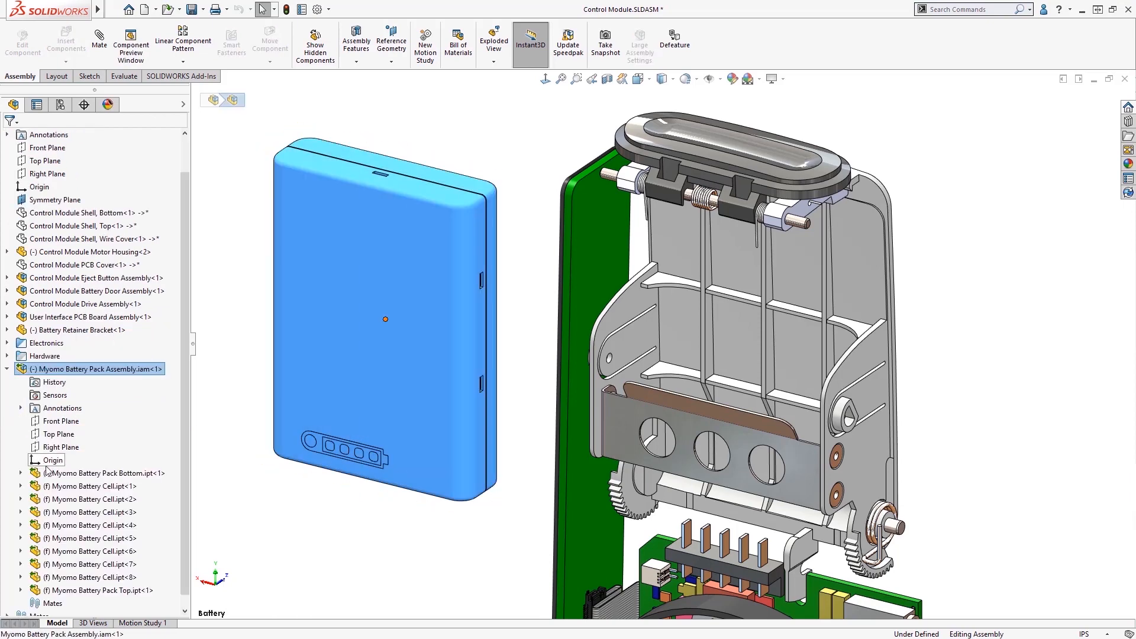
pyautogui.click(285, 536)
pyautogui.click(355, 393)
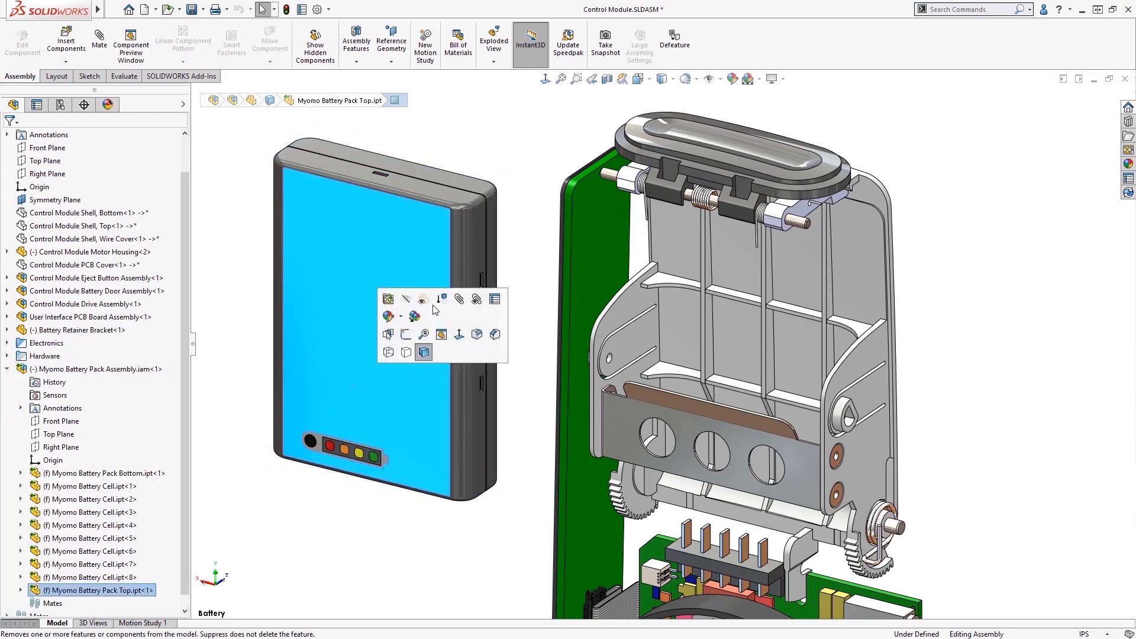
pyautogui.click(459, 304)
pyautogui.click(536, 320)
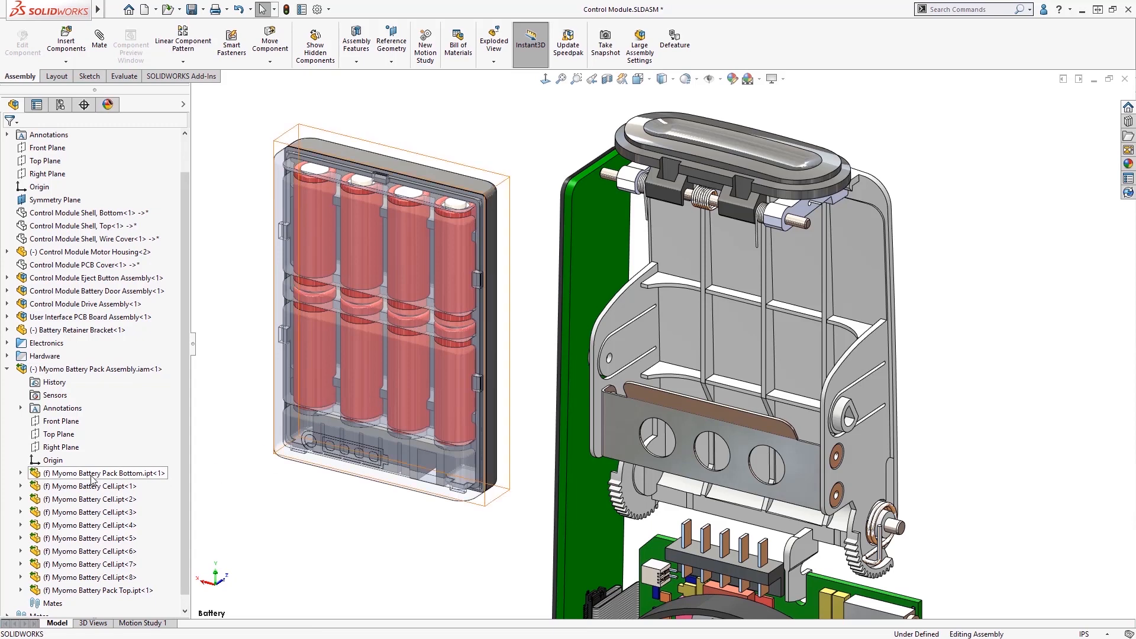
# Mate the battery pack assembly's Right Plane coincident with the control module's Symmetry Plane
pyautogui.click(61, 447)
pyautogui.keyDown('ctrl'); pyautogui.click(57, 200); pyautogui.keyUp('ctrl')
pyautogui.click(79, 205)
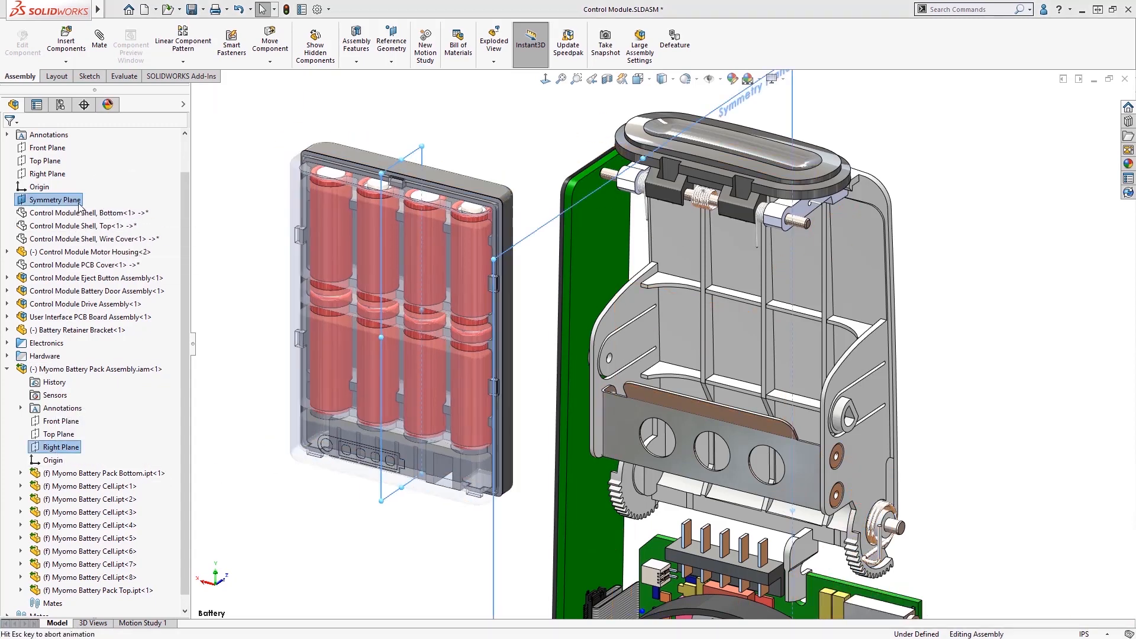
pyautogui.scroll(-3, 743, 481)
pyautogui.scroll(-2, 744, 480)
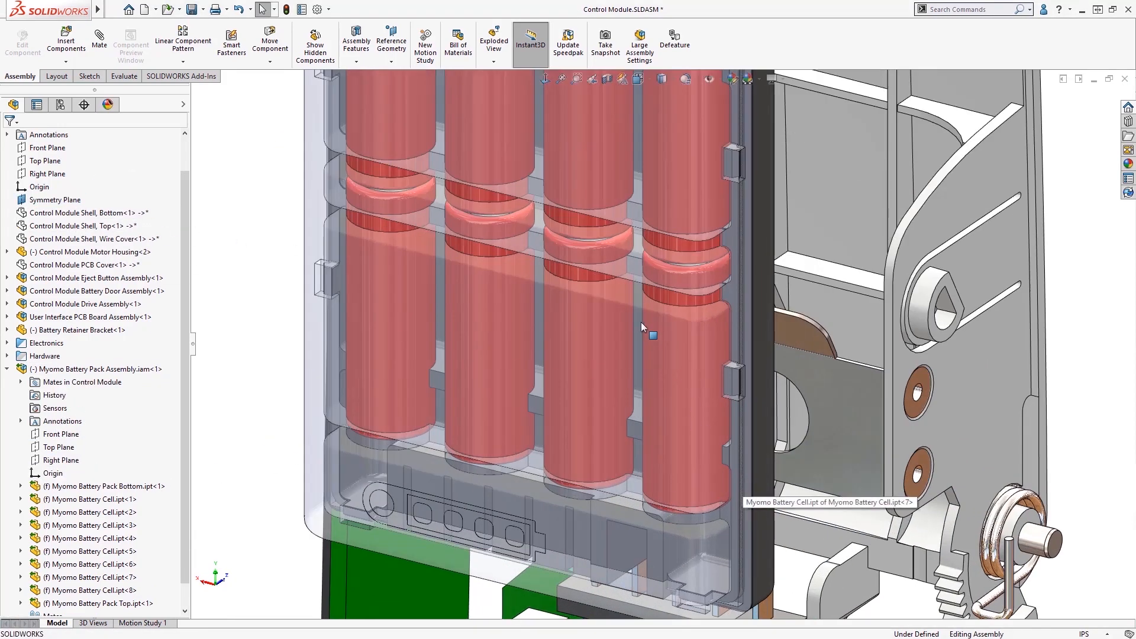
# Mate the hidden face of Myomo Battery Pack Bottom coincident with the Control Module Battery Door face
pyautogui.rightClick(640, 321)
pyautogui.click(650, 282)
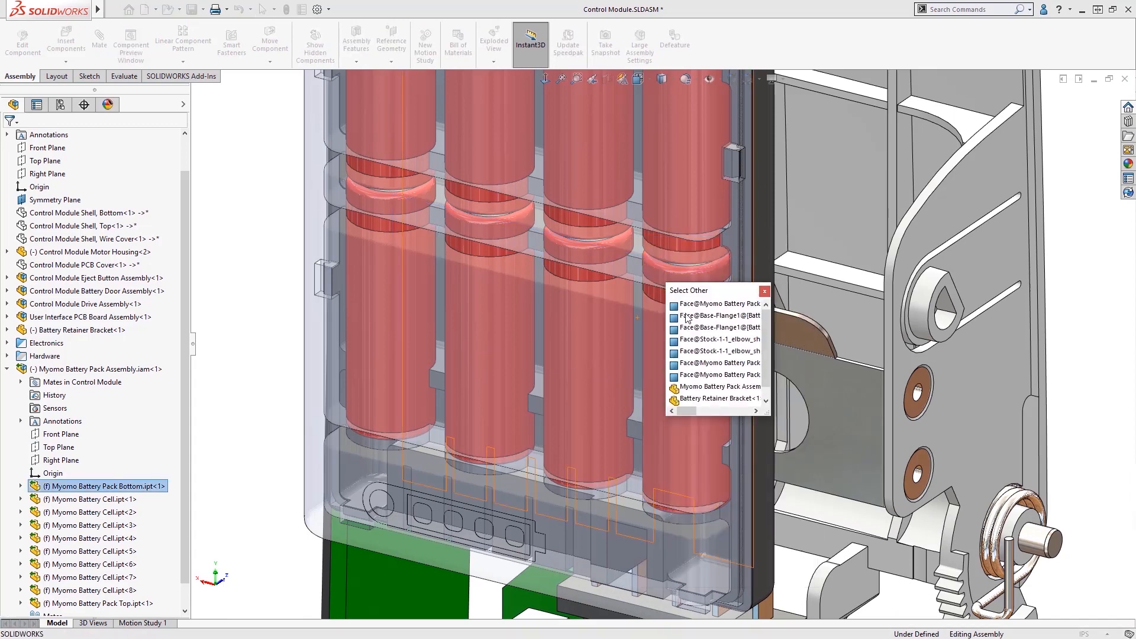
pyautogui.click(719, 303)
pyautogui.moveTo(765, 267); pyautogui.dragTo(751, 268, button='middle')
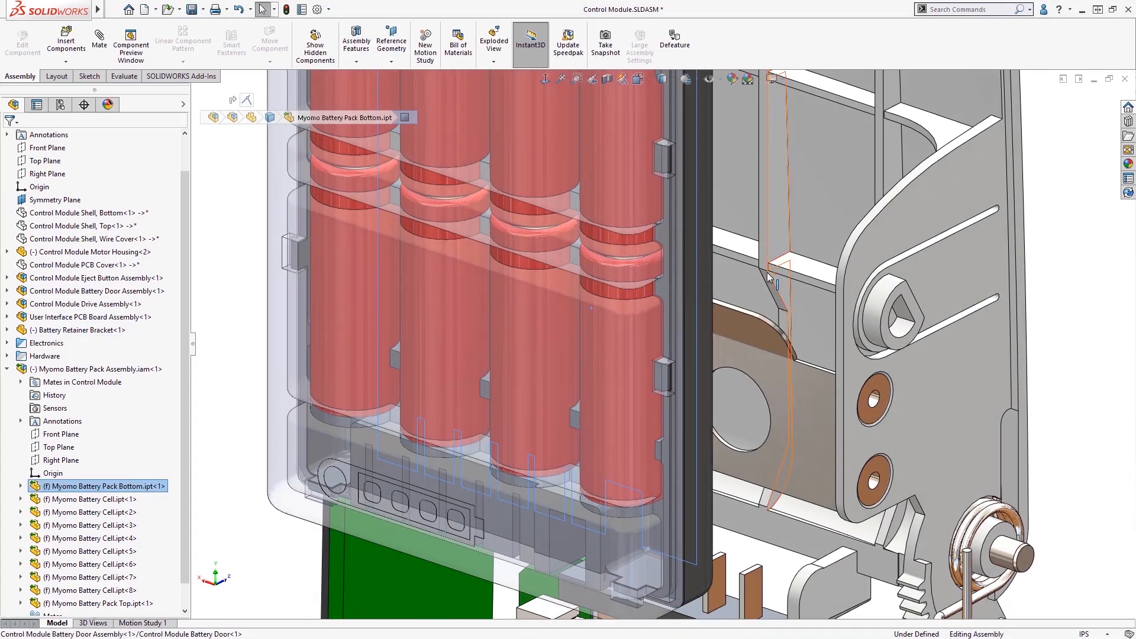
pyautogui.keyDown('ctrl'); pyautogui.click(763, 260); pyautogui.keyUp('ctrl')
pyautogui.click(793, 240)
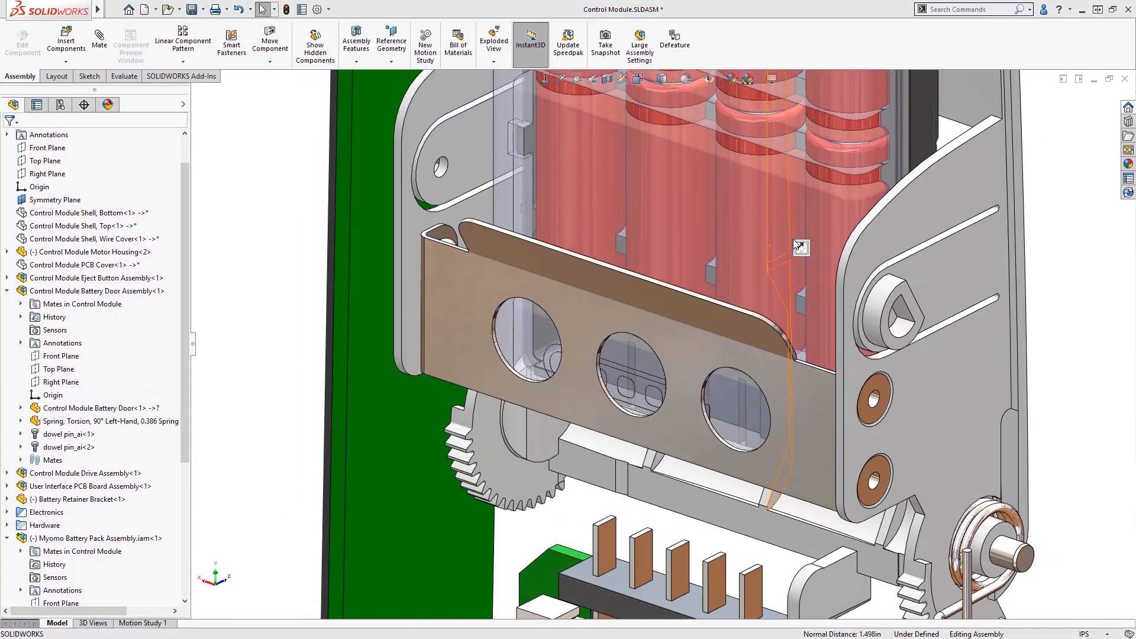
# Mate the slot face at the lower end of Myomo Battery Pack Bottom to the upright tab beside the connector pins
pyautogui.moveTo(817, 410); pyautogui.dragTo(833, 396, button='middle')
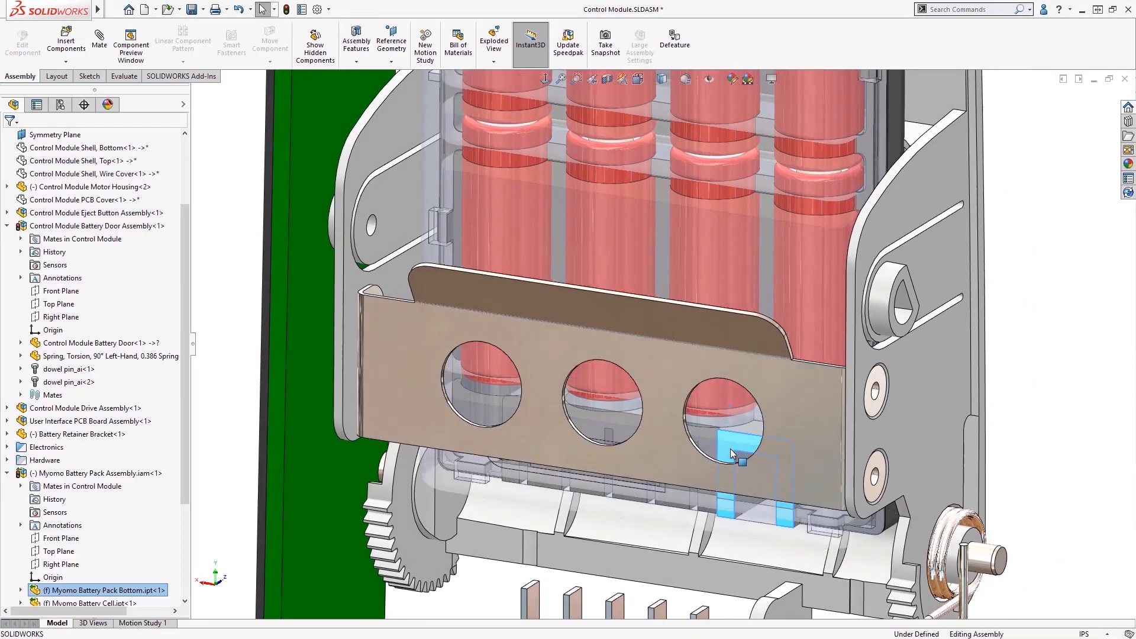
pyautogui.scroll(-3, 728, 533)
pyautogui.rightClick(747, 519)
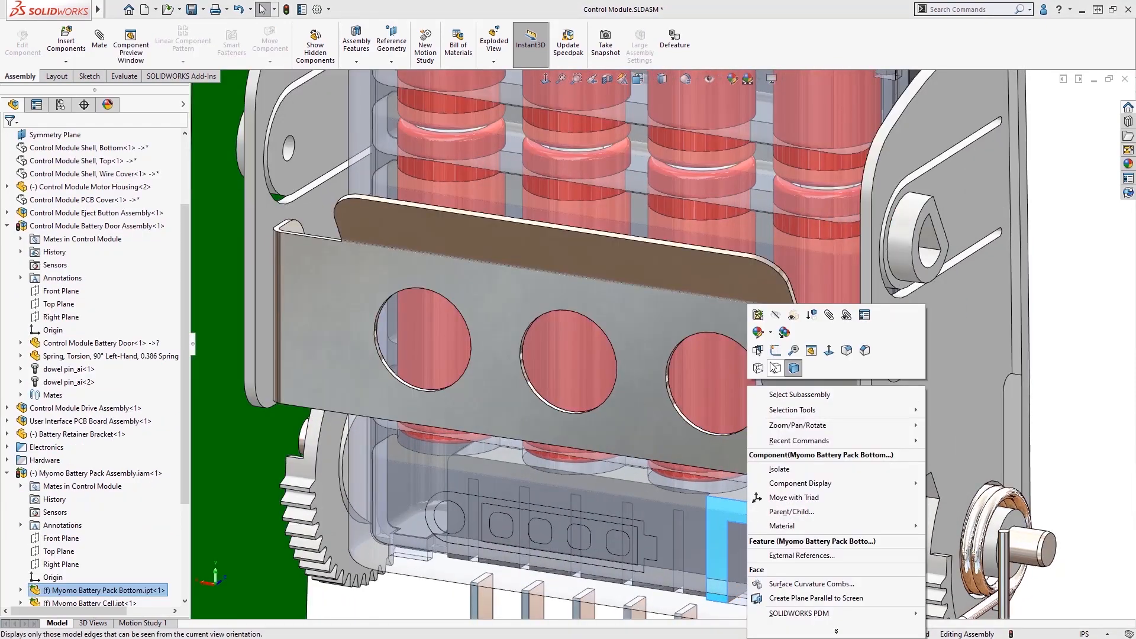
pyautogui.click(758, 350)
pyautogui.click(751, 517)
pyautogui.keyDown('ctrl'); pyautogui.moveTo(755, 499); pyautogui.dragTo(759, 266, button='middle'); pyautogui.keyUp('ctrl')
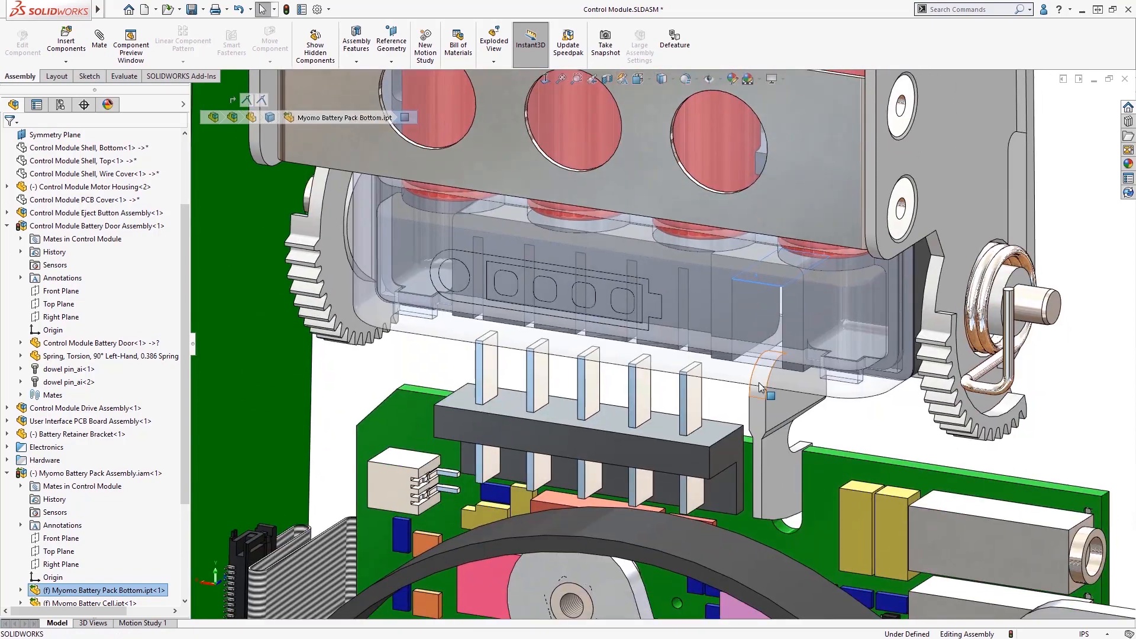
pyautogui.click(771, 385)
pyautogui.press('Escape')
pyautogui.keyDown('shift'); pyautogui.moveTo(793, 369); pyautogui.dragTo(798, 450, button='middle'); pyautogui.keyUp('shift')
pyautogui.keyDown('ctrl'); pyautogui.moveTo(864, 213); pyautogui.dragTo(848, 309, button='middle'); pyautogui.keyUp('ctrl')
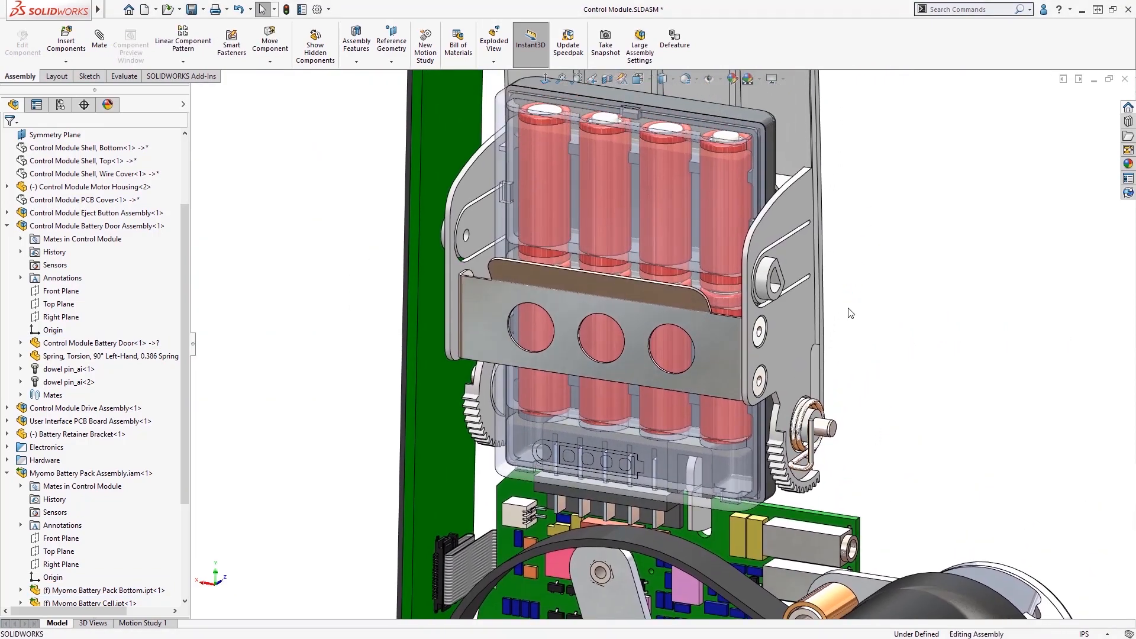
# Mate the Battery Retainer Bracket's Base-Flange1 face coincident with the front face of Myomo Battery Pack Top
pyautogui.scroll(-2, 851, 313)
pyautogui.rightClick(668, 348)
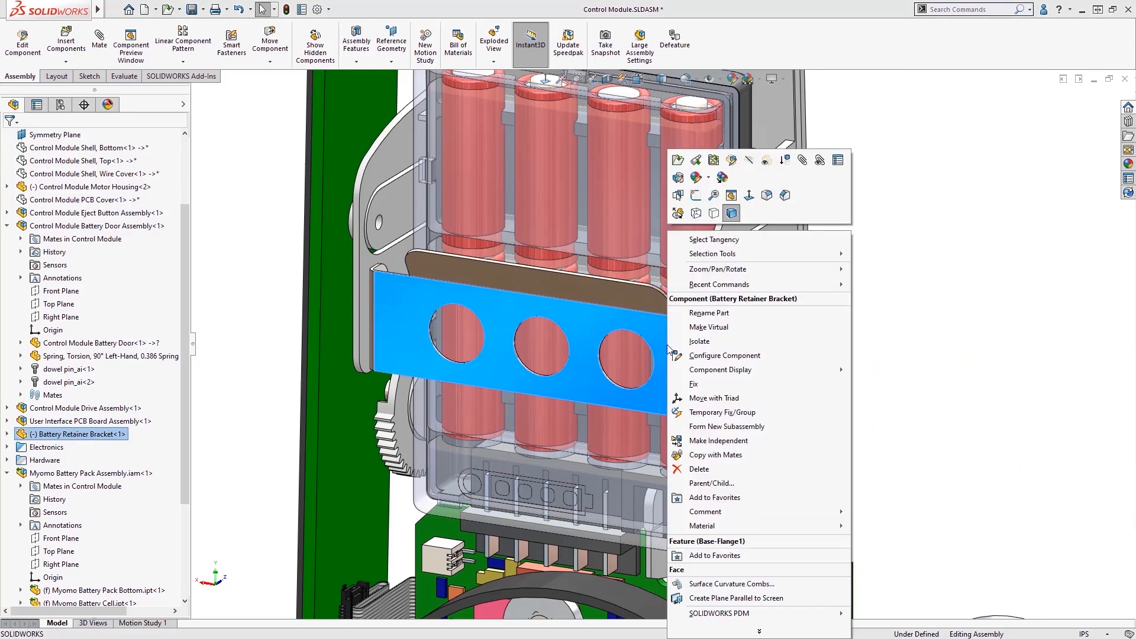
pyautogui.click(677, 213)
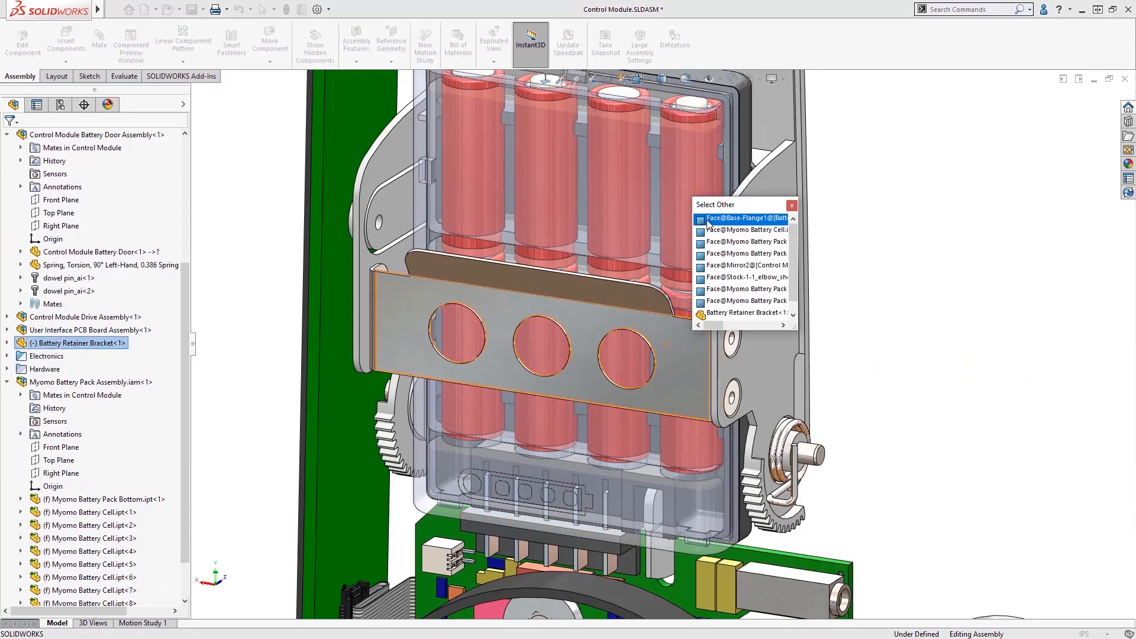
pyautogui.click(708, 219)
pyautogui.keyDown('ctrl'); pyautogui.click(647, 436); pyautogui.keyUp('ctrl')
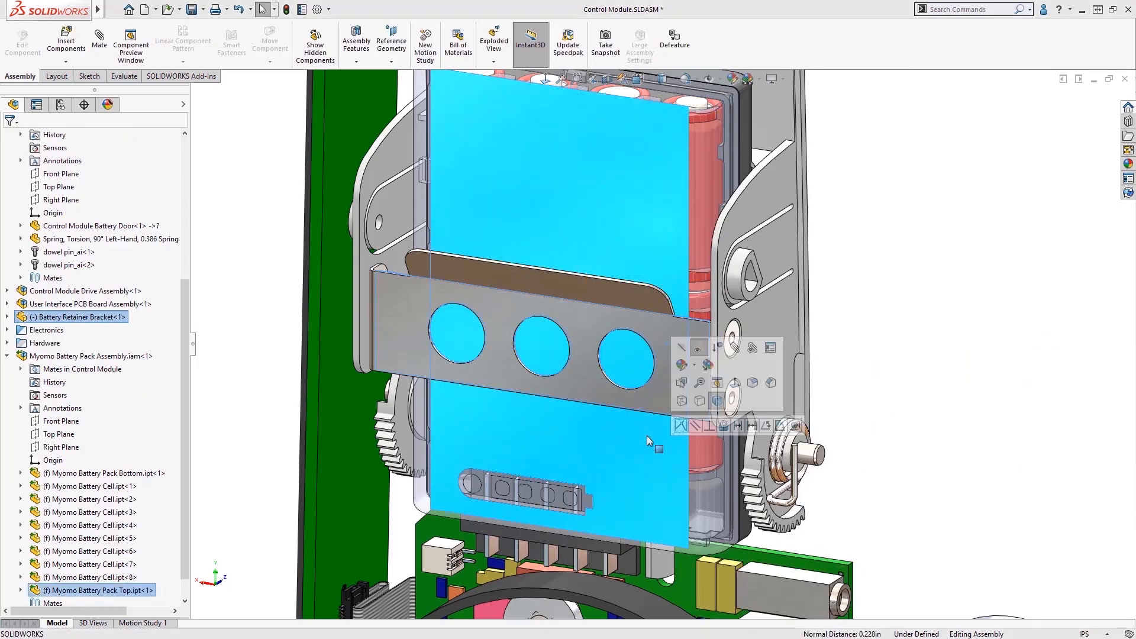
pyautogui.click(681, 425)
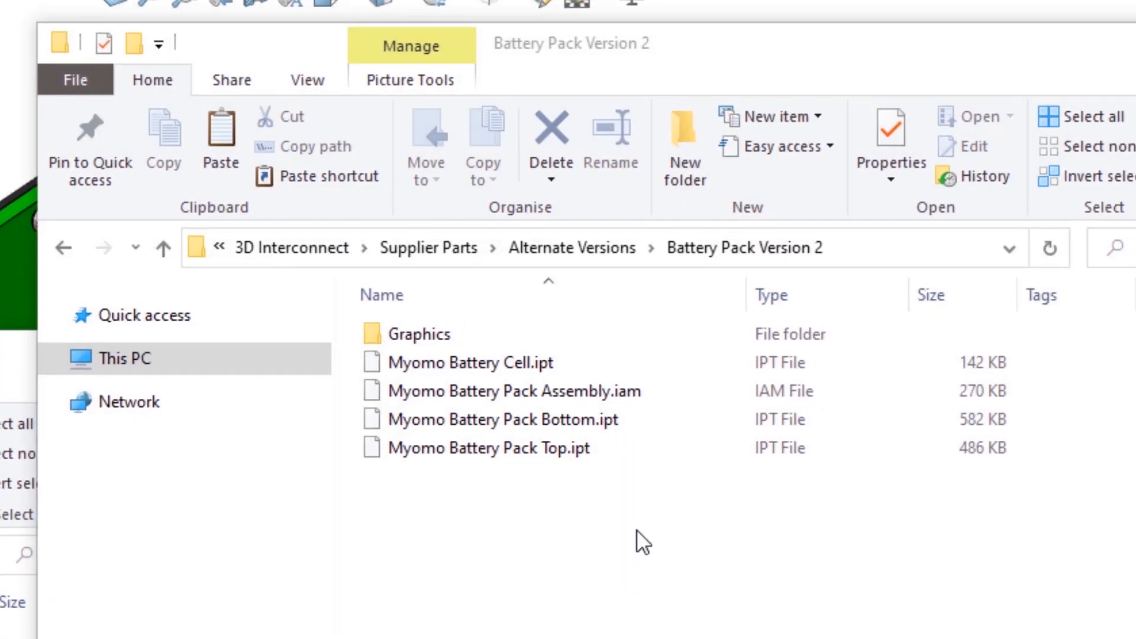
# Copy the four Inventor files from Battery Pack Version 2 into Supplier Parts, replacing the existing files of the same names
pyautogui.moveTo(730, 387); pyautogui.dragTo(0, 638)
pyautogui.moveTo(240, 543); pyautogui.dragTo(240, 543)
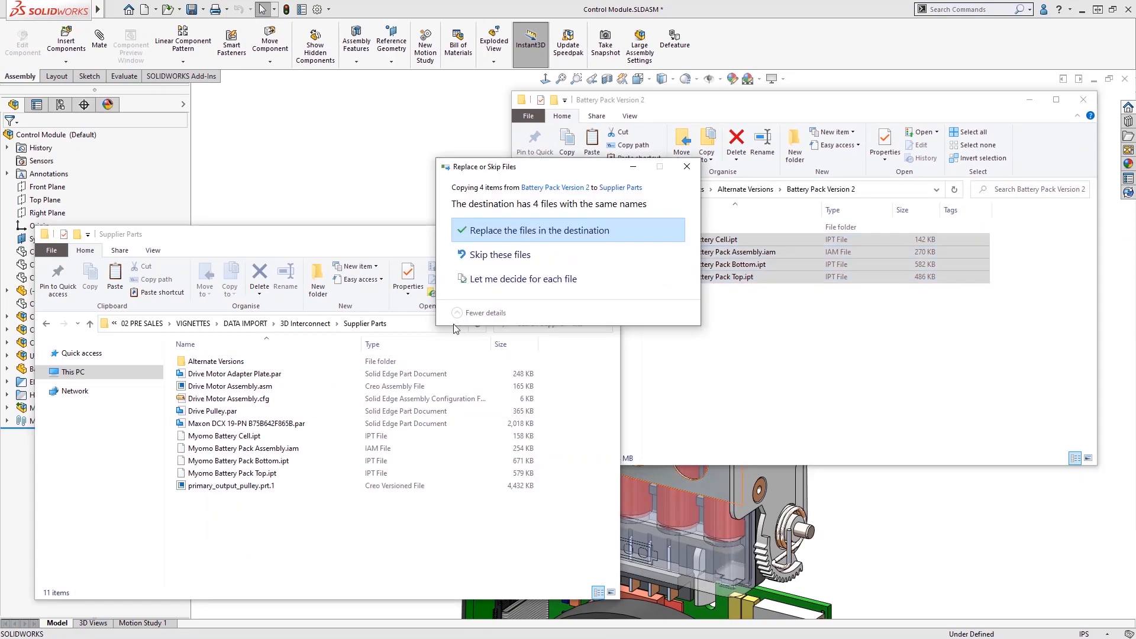
pyautogui.click(548, 226)
pyautogui.click(430, 214)
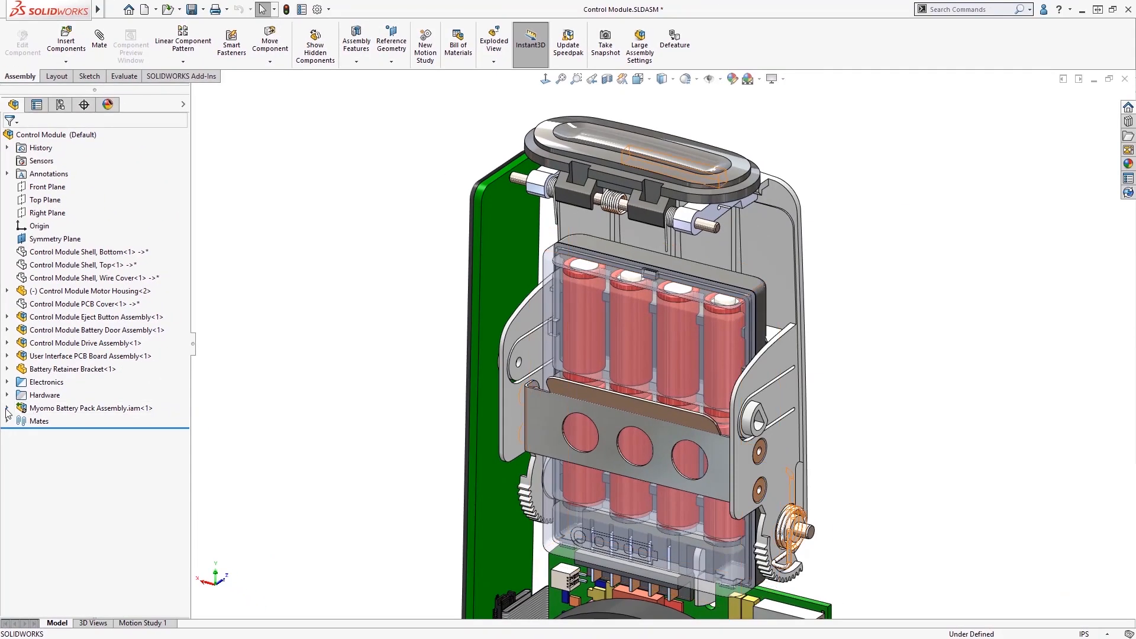
# Update the linked Myomo Battery Pack Assembly.iam model in the control module from its changed source files
pyautogui.click(7, 409)
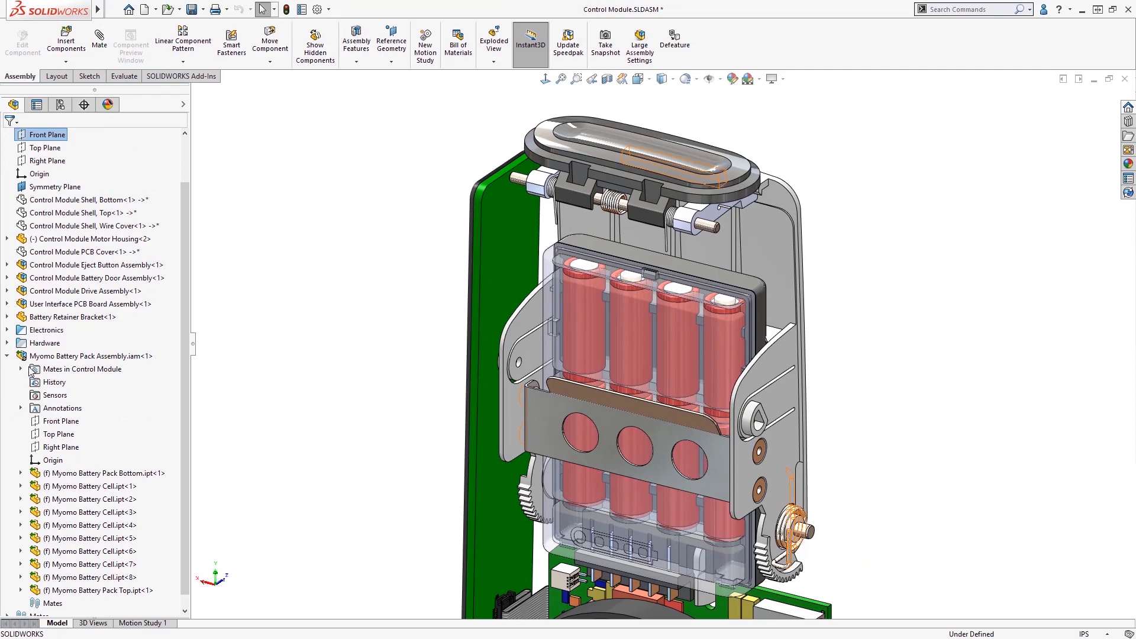
pyautogui.rightClick(137, 361)
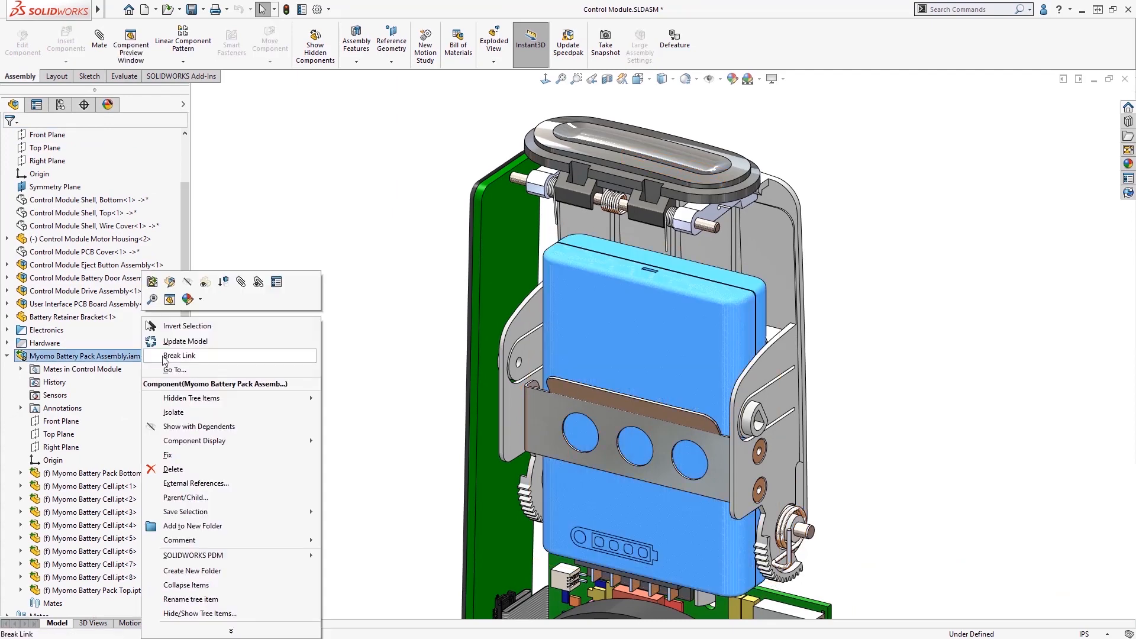
pyautogui.click(214, 346)
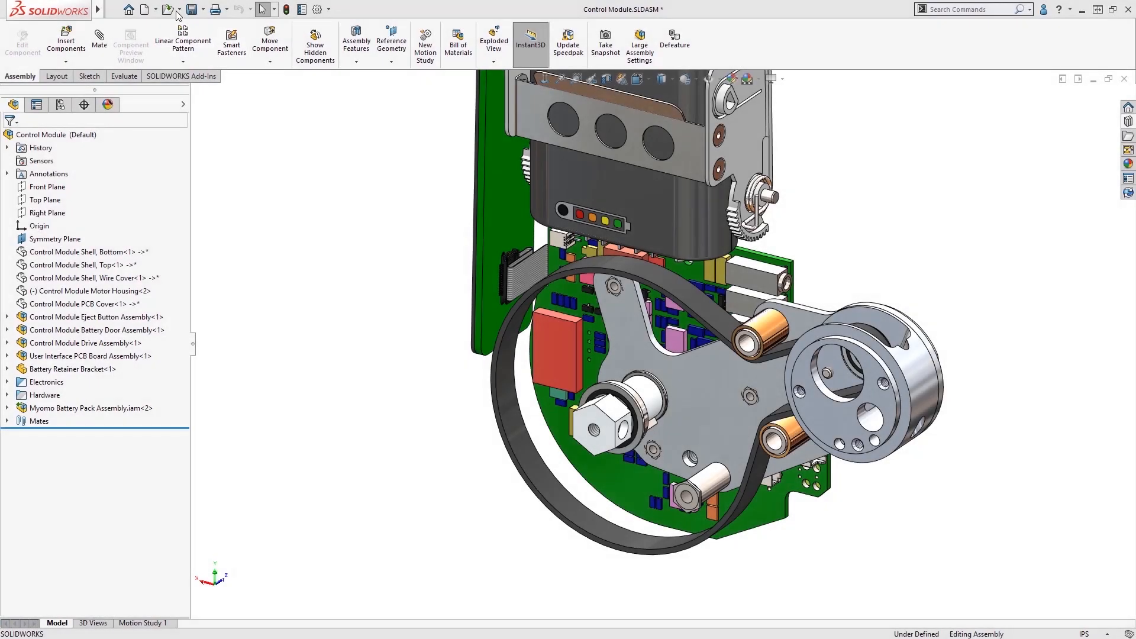
# Open the Creo part primary_output_pulley.prt.1 from the Supplier Parts folder
pyautogui.click(170, 10)
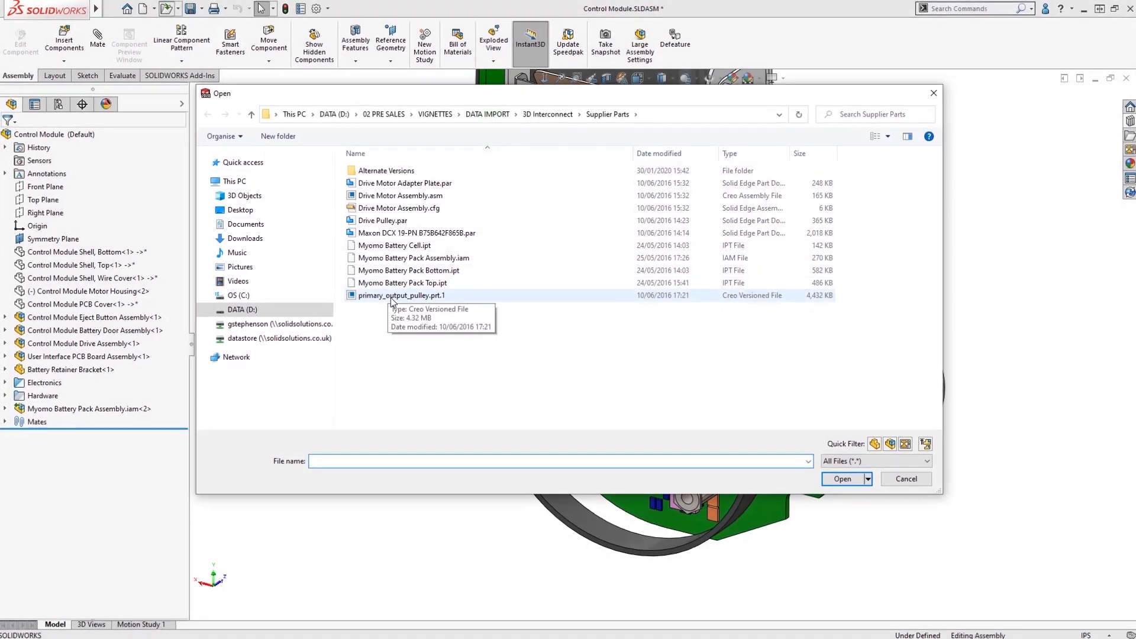
pyautogui.click(390, 298)
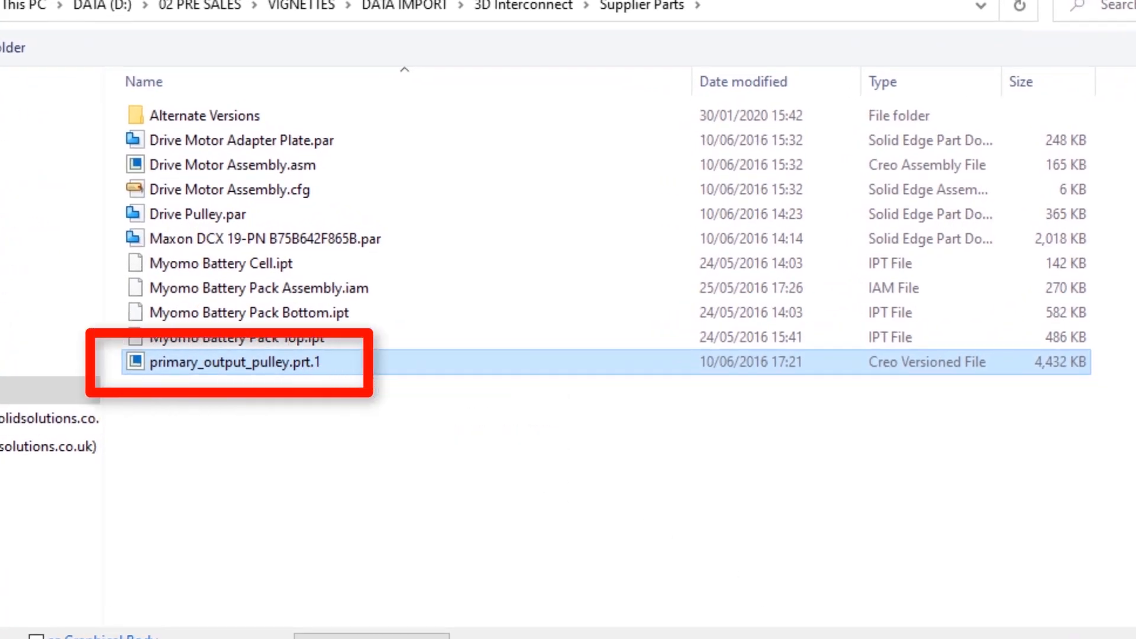
pyautogui.press('Return')
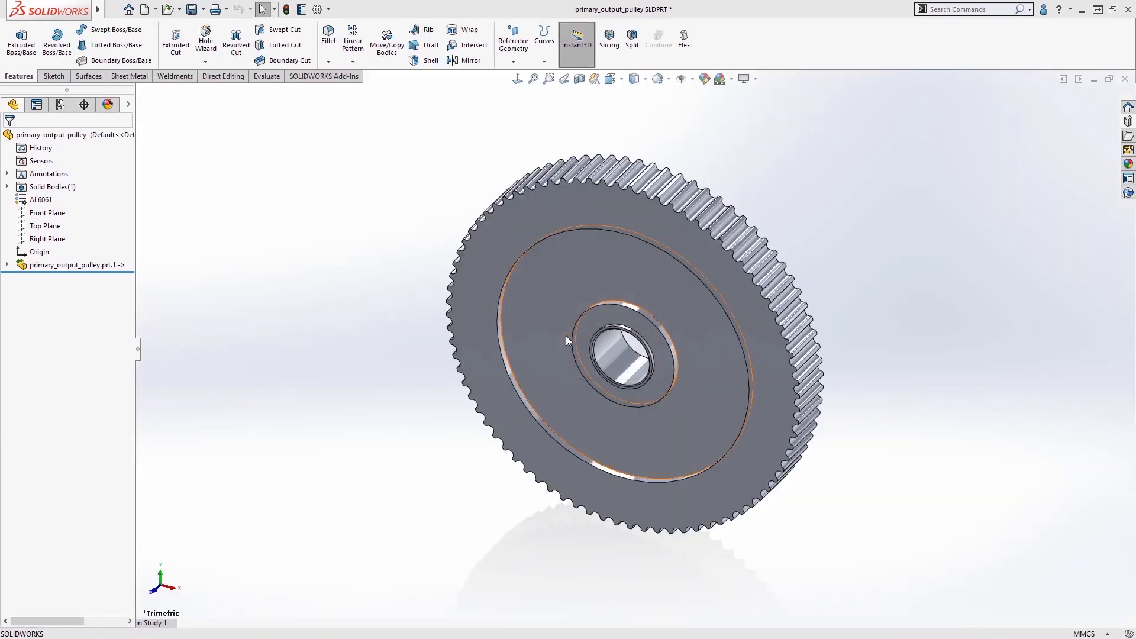
pyautogui.moveTo(563, 326); pyautogui.dragTo(561, 278, button='middle')
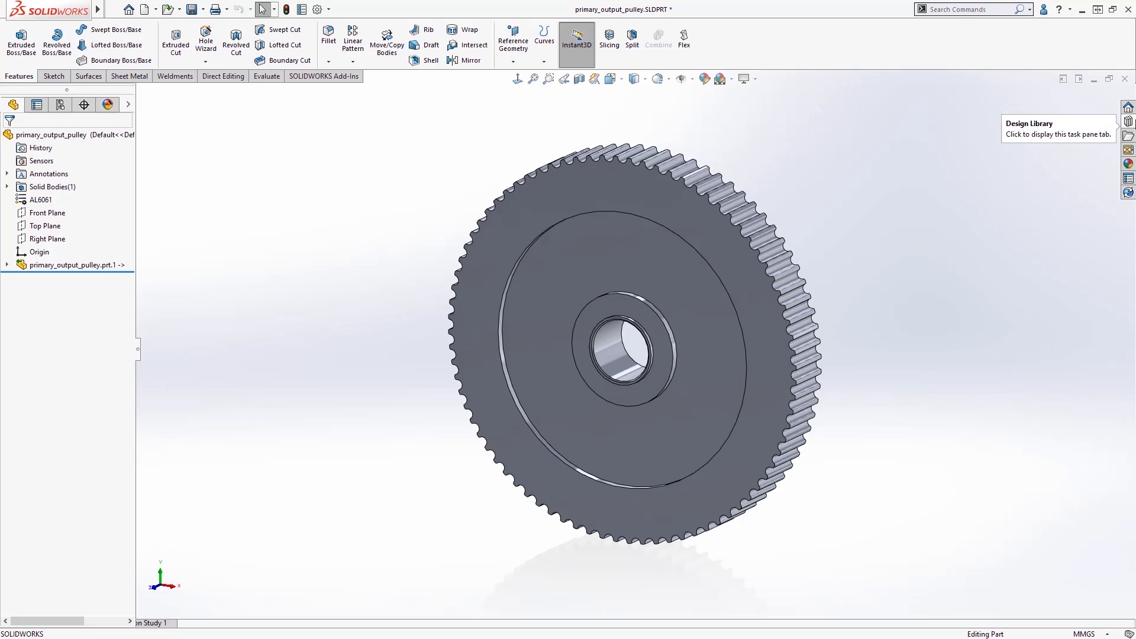
# Add the Keyway library feature from Keyway and Slot Feature to the pulley's hub face, referencing the bore's circular edge
pyautogui.click(1128, 121)
pyautogui.click(939, 166)
pyautogui.click(1013, 192)
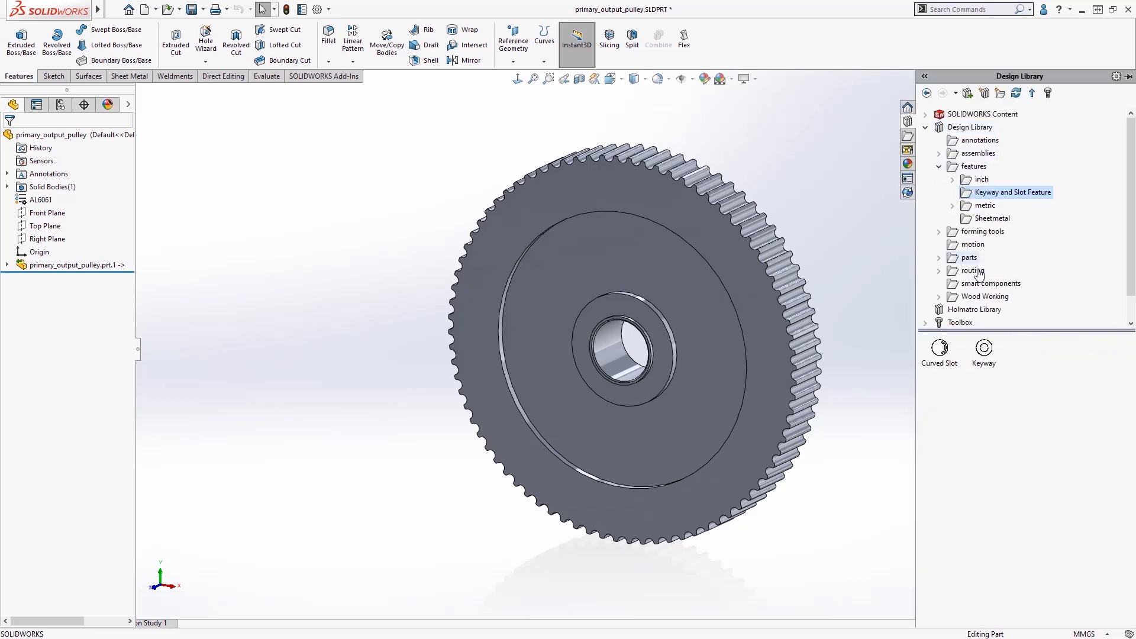
pyautogui.moveTo(984, 349); pyautogui.dragTo(626, 393)
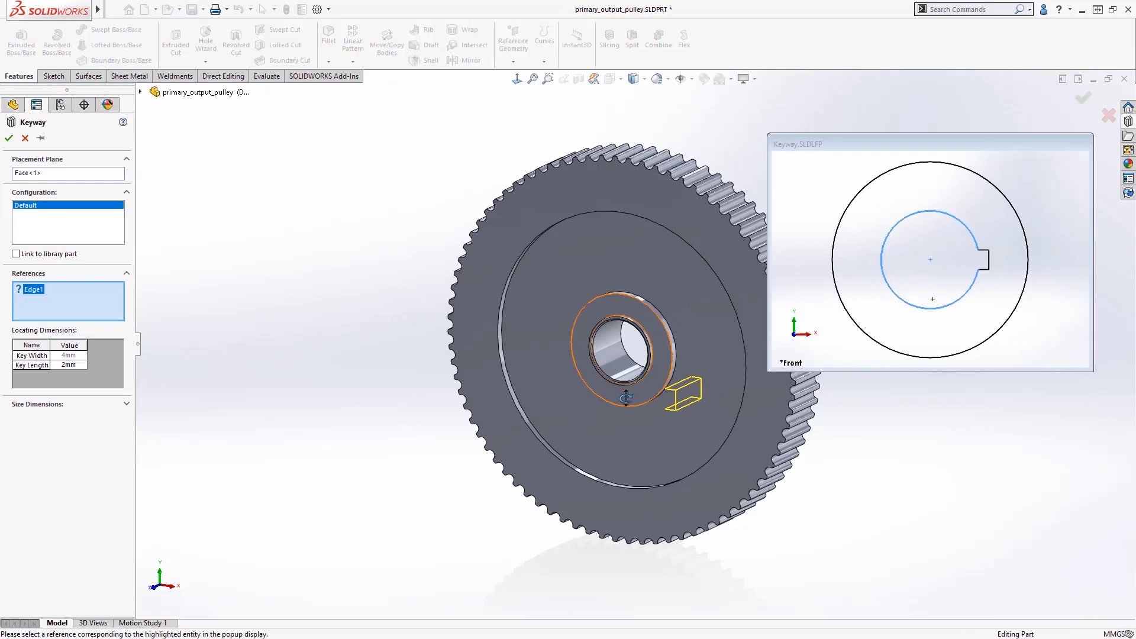
pyautogui.click(625, 392)
pyautogui.scroll(-3, 614, 382)
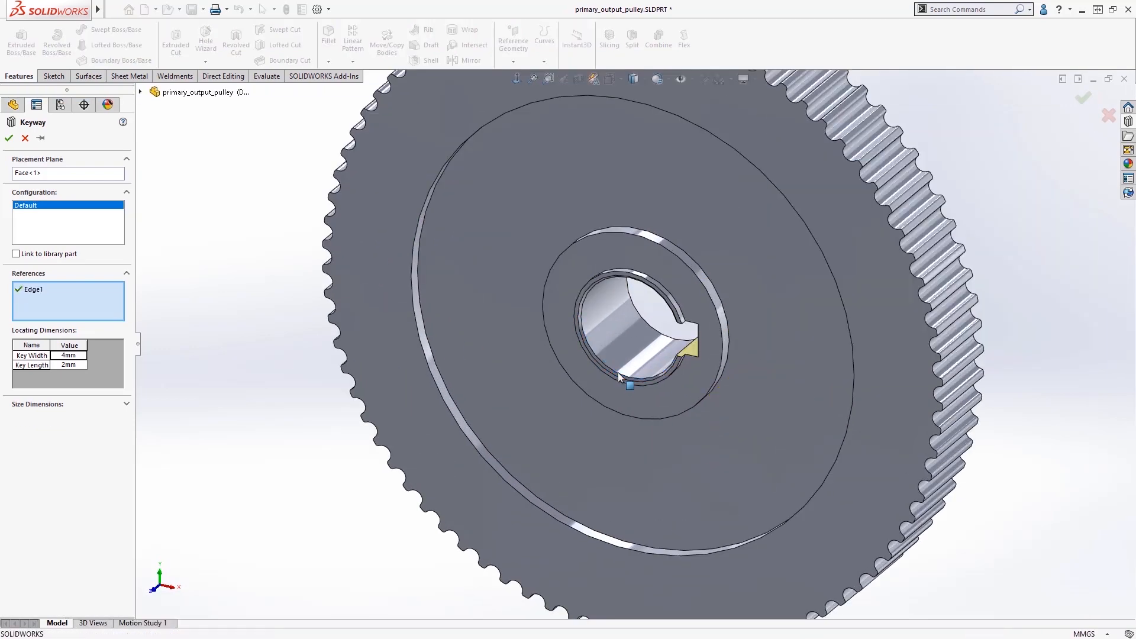
pyautogui.rightClick(619, 376)
pyautogui.click(650, 456)
pyautogui.scroll(2, 676, 417)
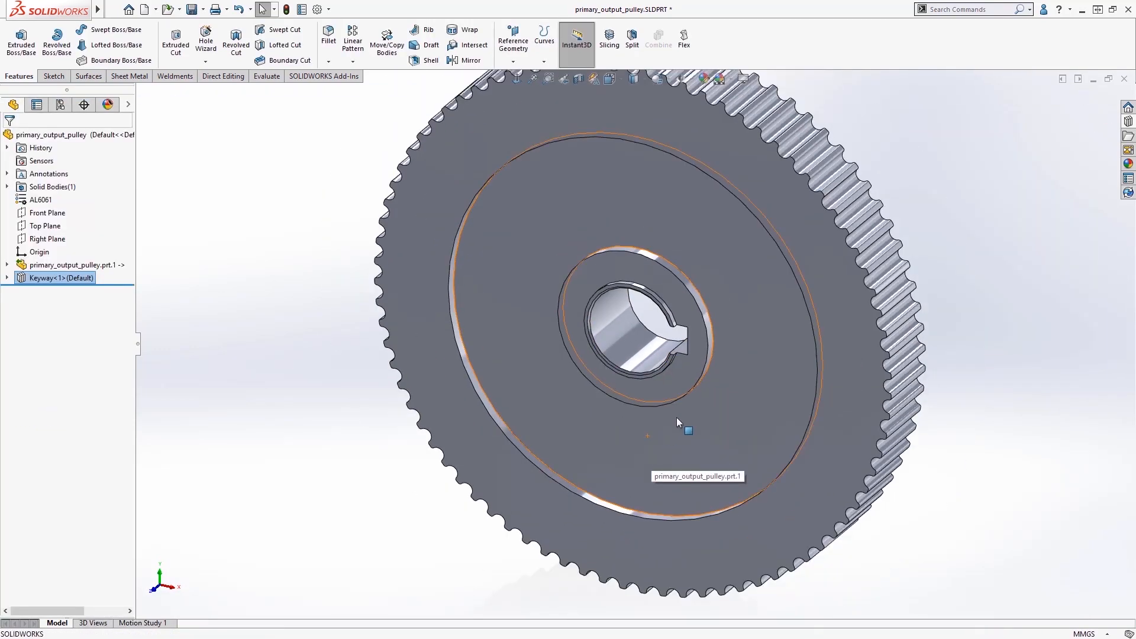
# Add the Curved Slot library feature to the pulley's recessed web face, referencing the face's outer circular edge
pyautogui.click(1129, 121)
pyautogui.moveTo(937, 355); pyautogui.dragTo(693, 443)
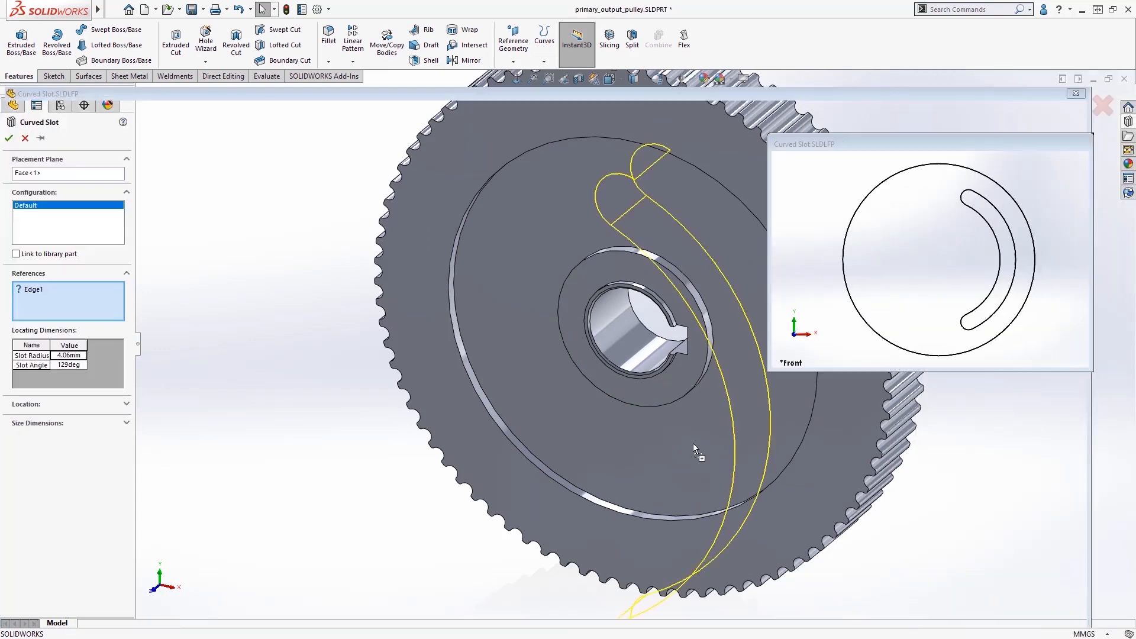
pyautogui.rightClick(633, 509)
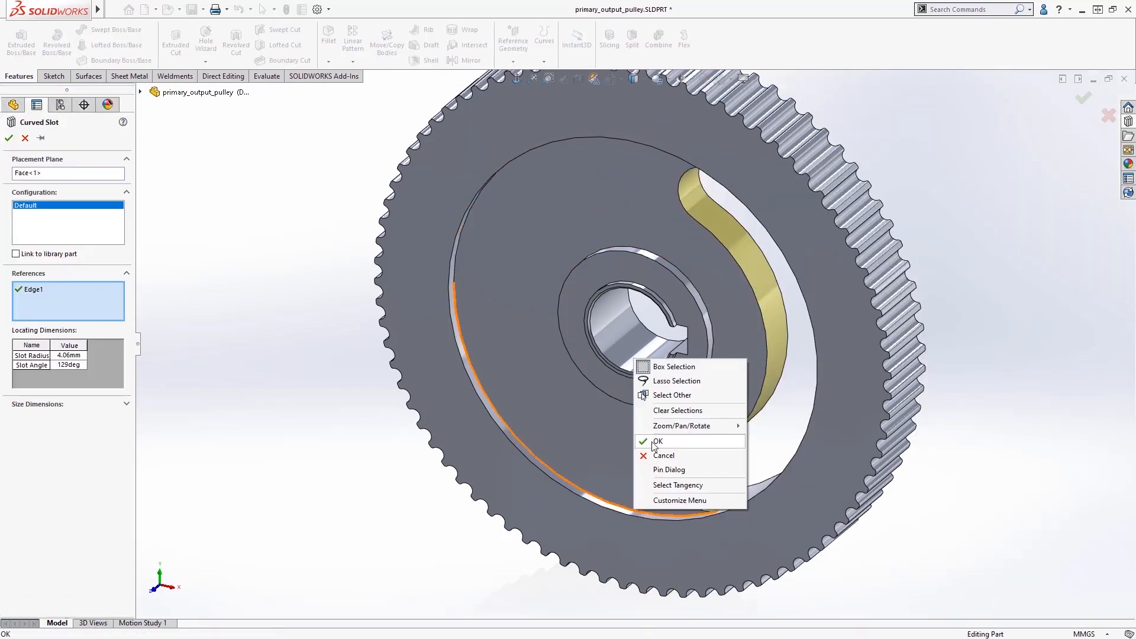
pyautogui.click(652, 442)
pyautogui.moveTo(652, 441); pyautogui.dragTo(649, 299, button='middle')
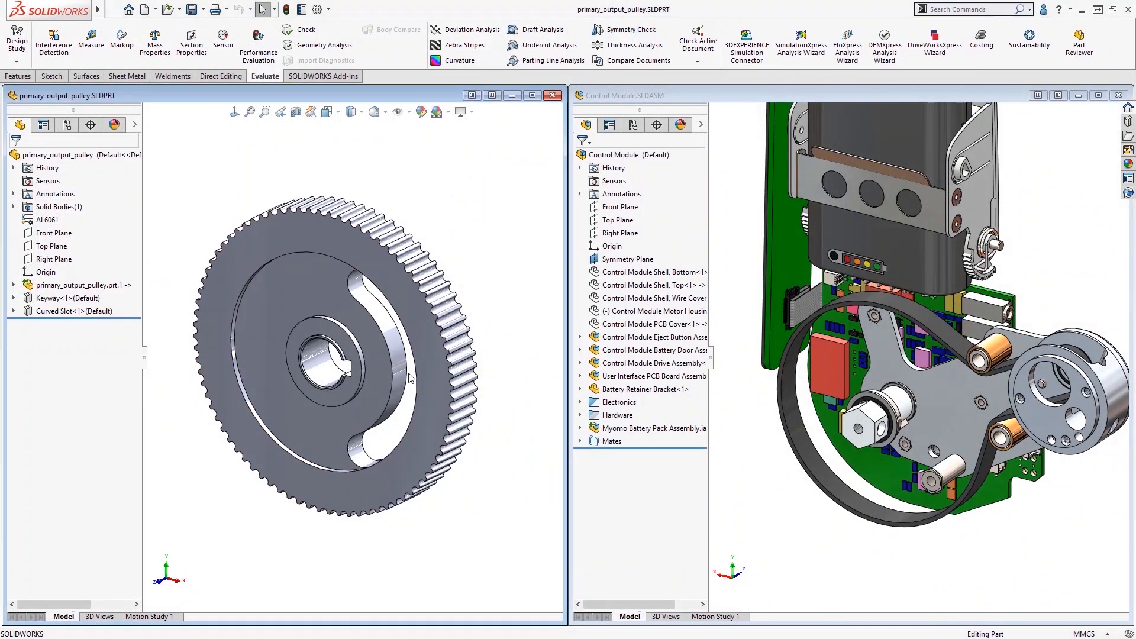
# Insert the pulley onto the control module's output shaft inside the belt, and rotate it until the slot lies near the hex standoff
pyautogui.moveTo(409, 375); pyautogui.dragTo(292, 377, button='middle')
pyautogui.moveTo(350, 404); pyautogui.dragTo(917, 399)
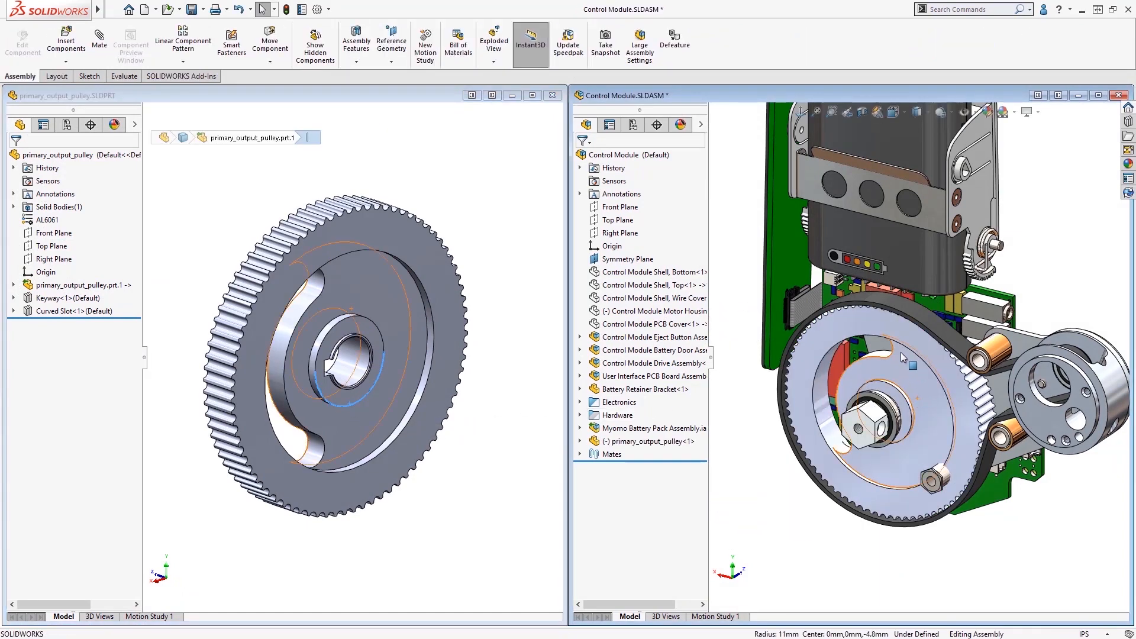
pyautogui.moveTo(901, 353); pyautogui.dragTo(945, 483)
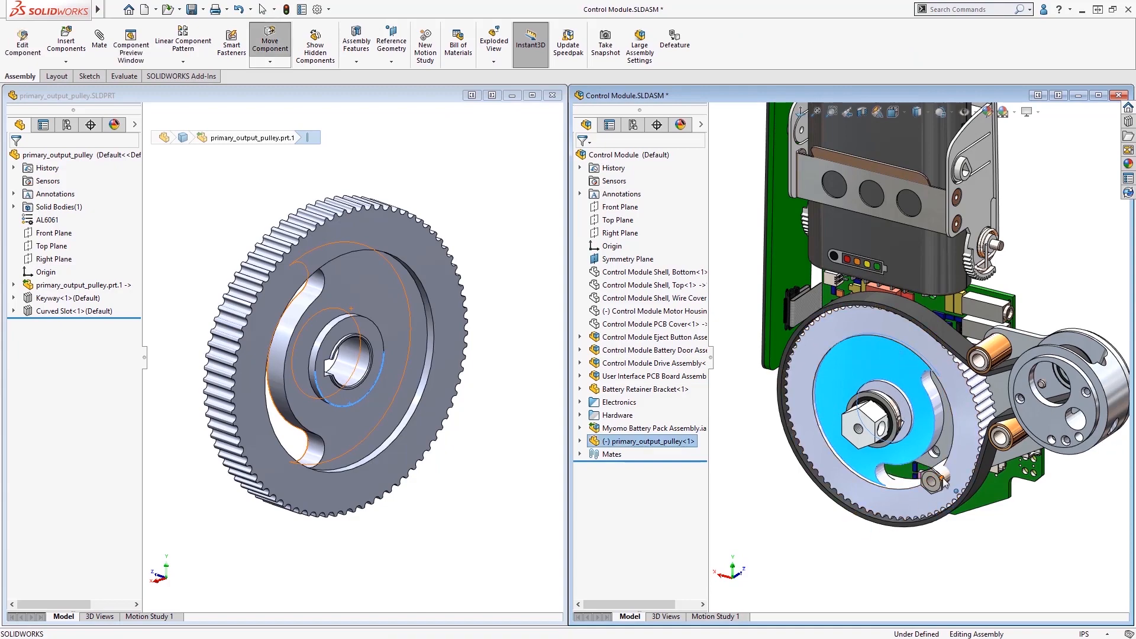
pyautogui.scroll(-6, 941, 478)
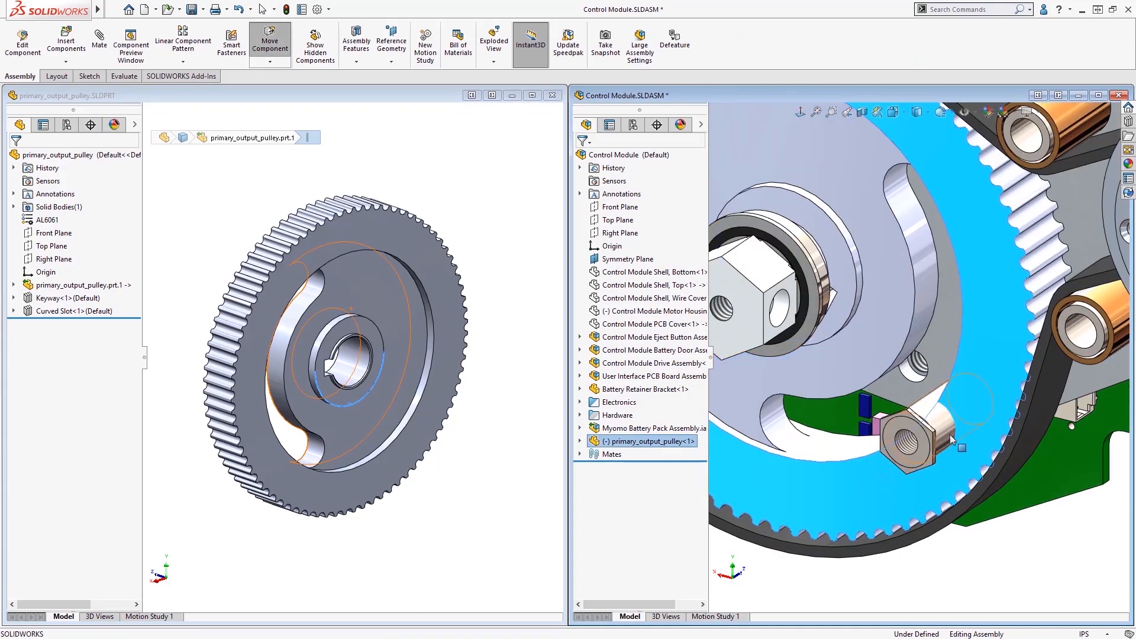
pyautogui.click(950, 435)
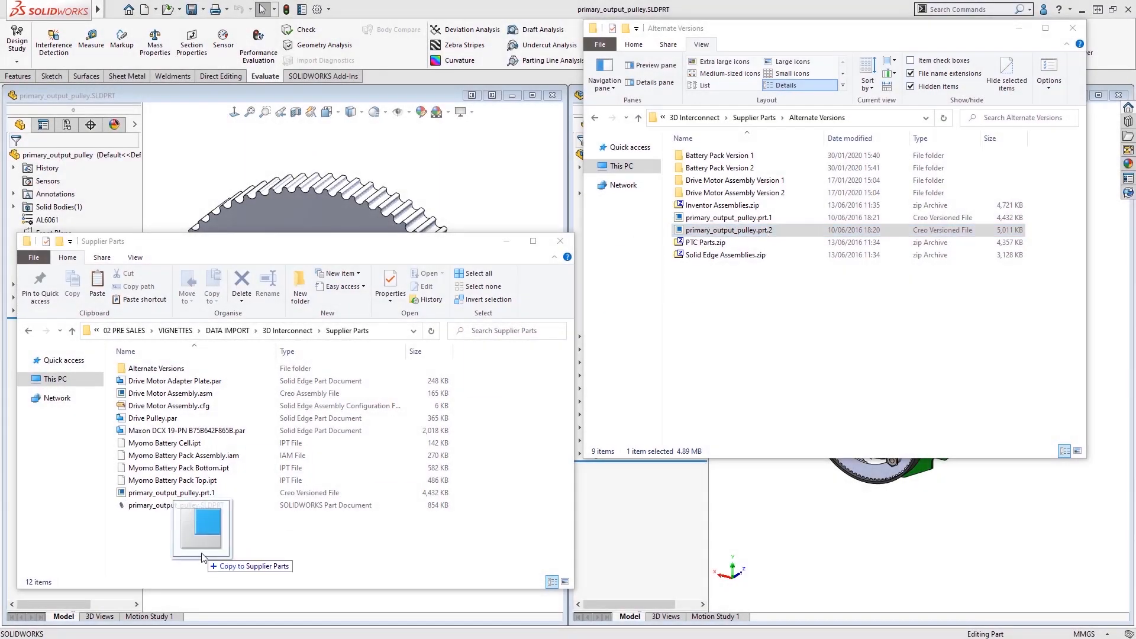
# Copy primary_output_pulley.prt.2 from Alternate Versions into Supplier Parts, and update the linked pulley model in the part and the control module
pyautogui.moveTo(202, 558); pyautogui.dragTo(204, 558)
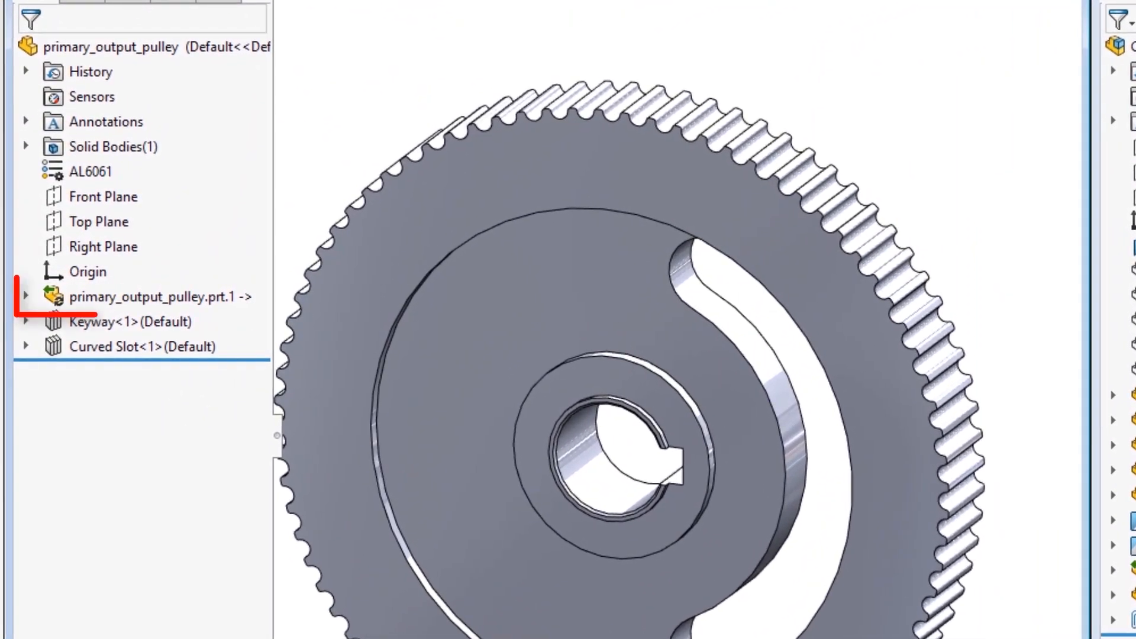
pyautogui.rightClick(97, 298)
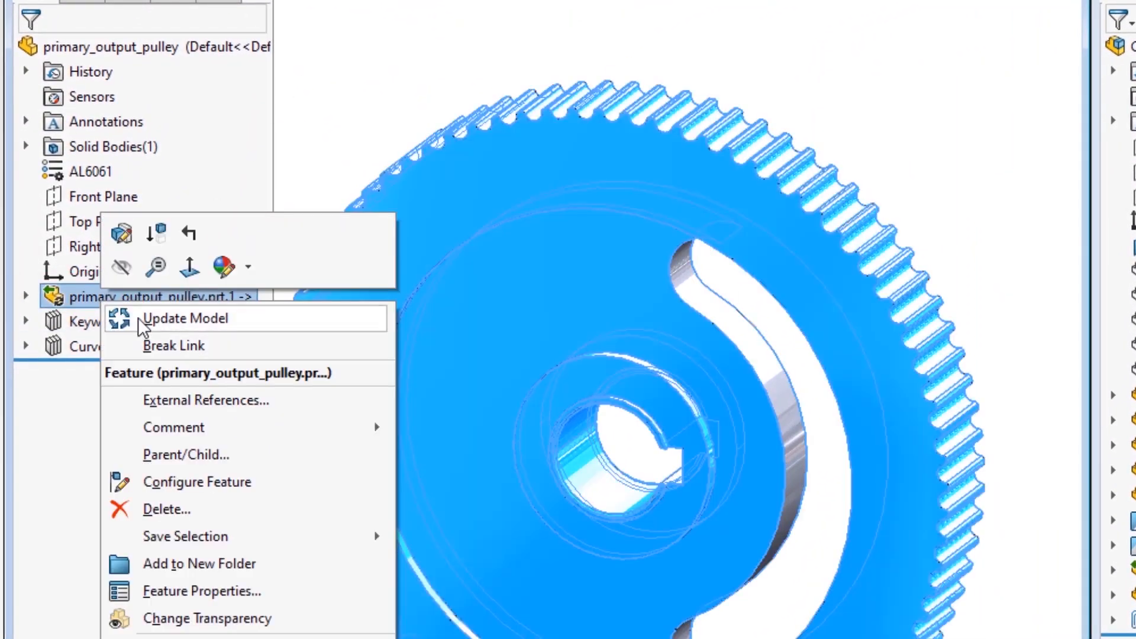
pyautogui.click(137, 318)
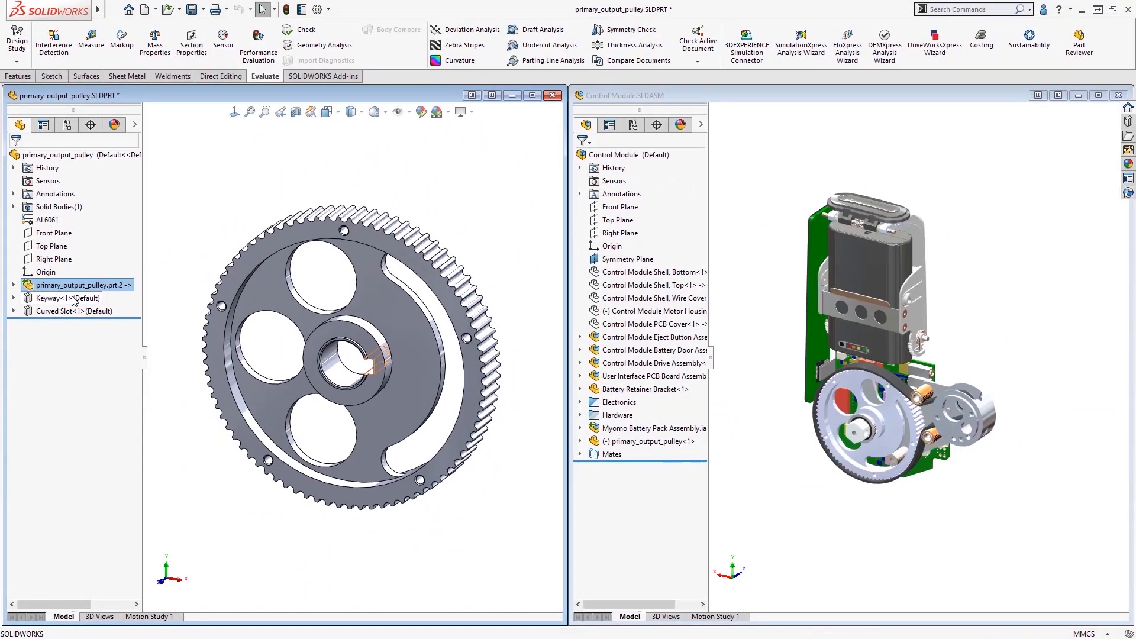
pyautogui.click(778, 382)
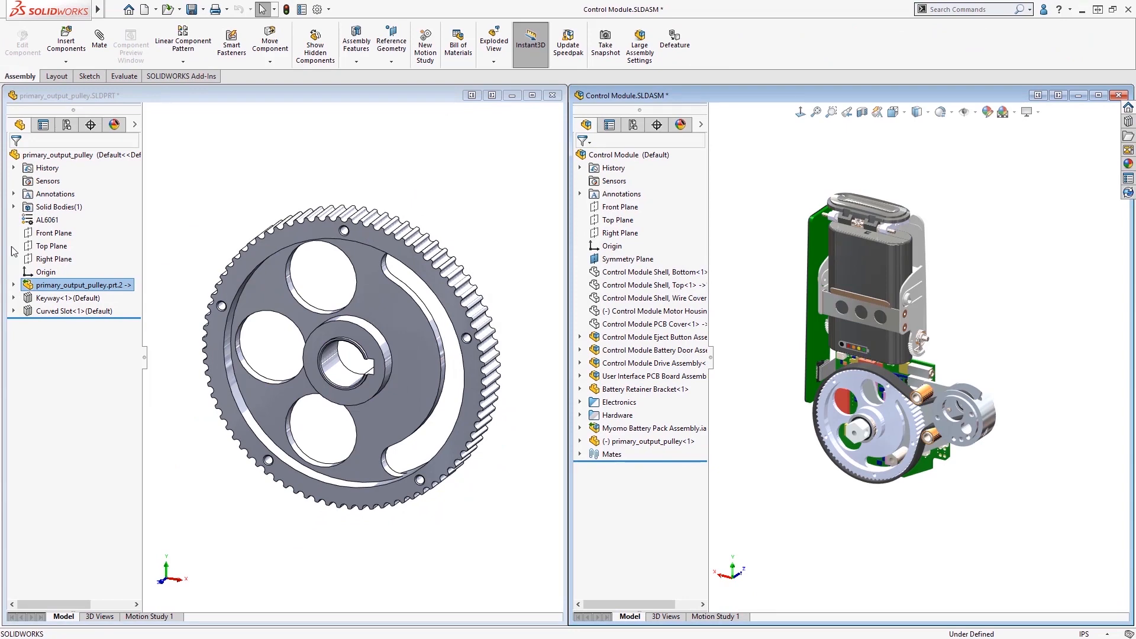
pyautogui.click(917, 128)
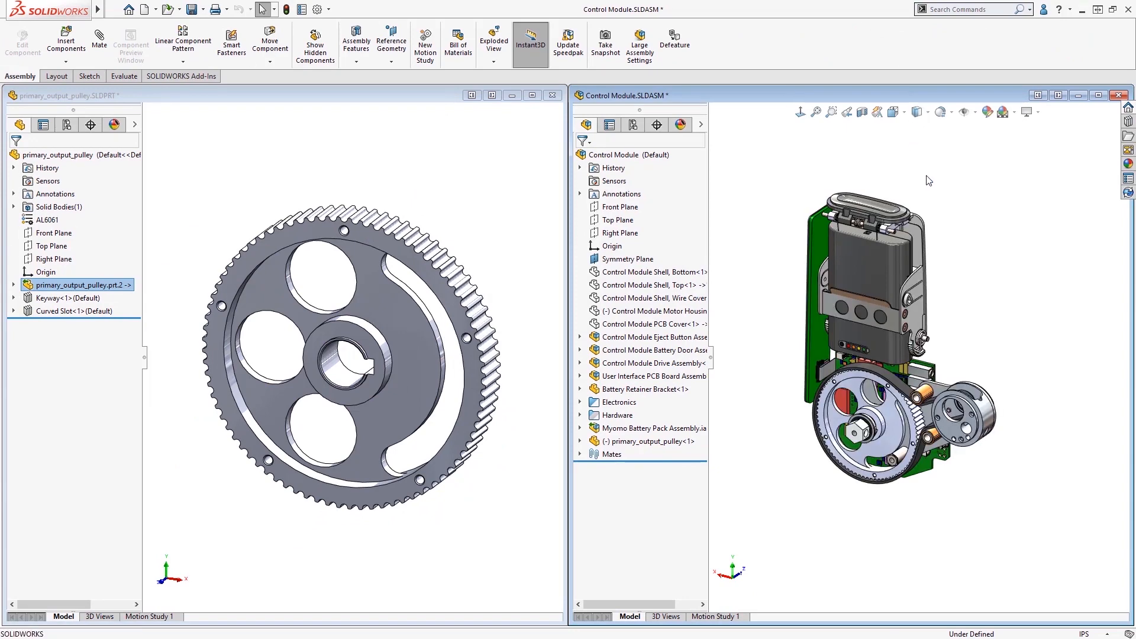
# Insert the Solid Edge assembly Drive Motor Assembly.asm from Supplier Parts into the control module, beside the back plate
pyautogui.click(1098, 96)
pyautogui.scroll(-5, 735, 368)
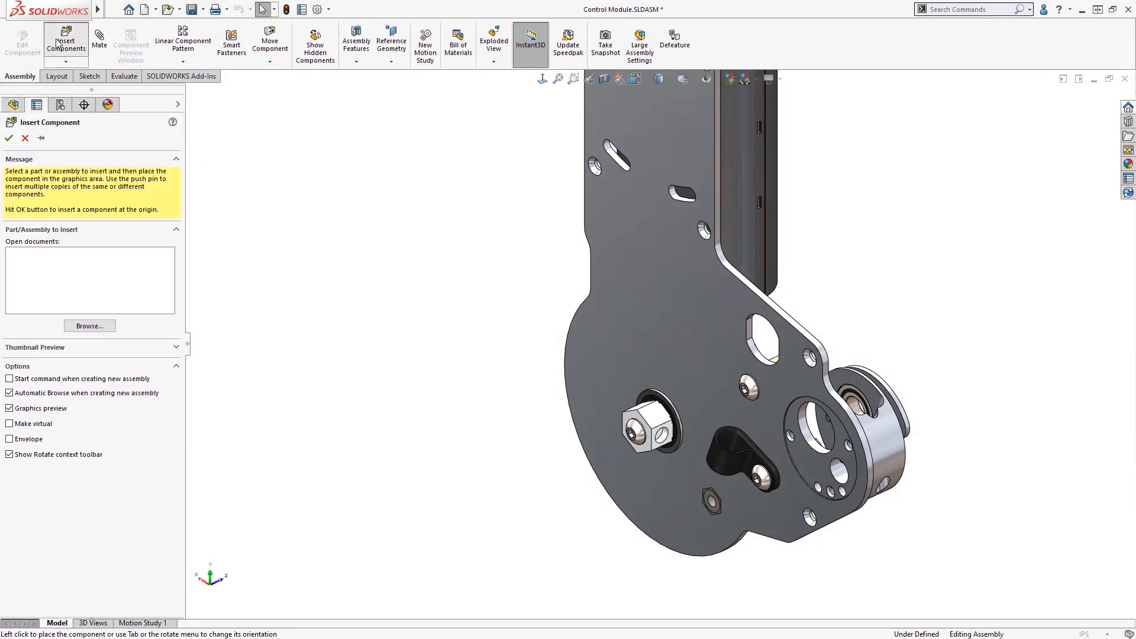
pyautogui.click(759, 520)
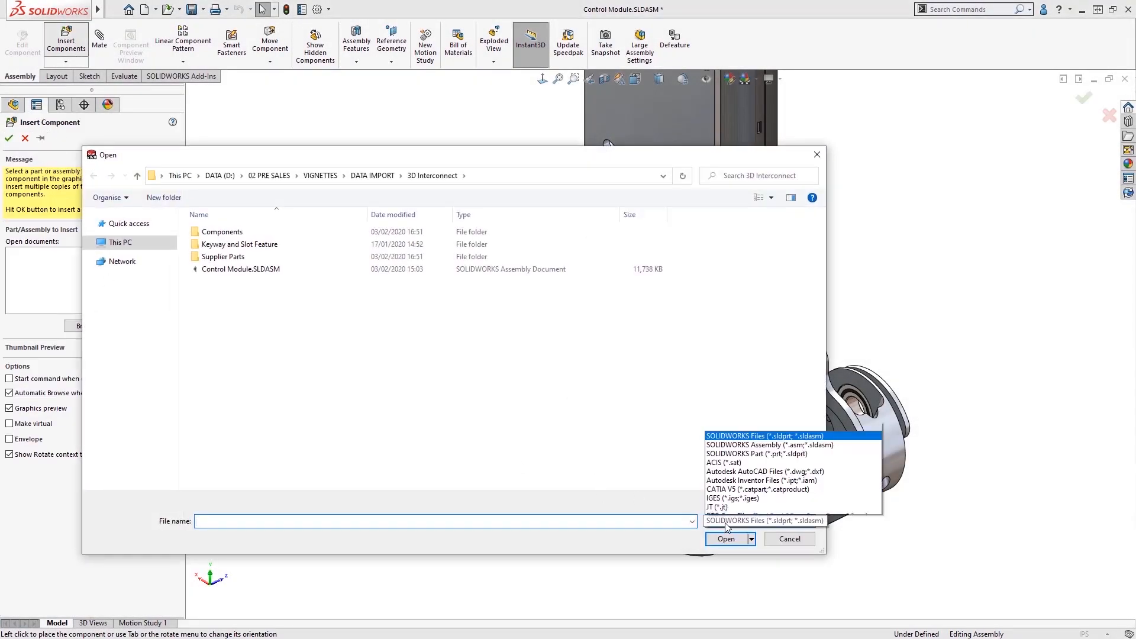
pyautogui.click(759, 482)
pyautogui.doubleClick(231, 257)
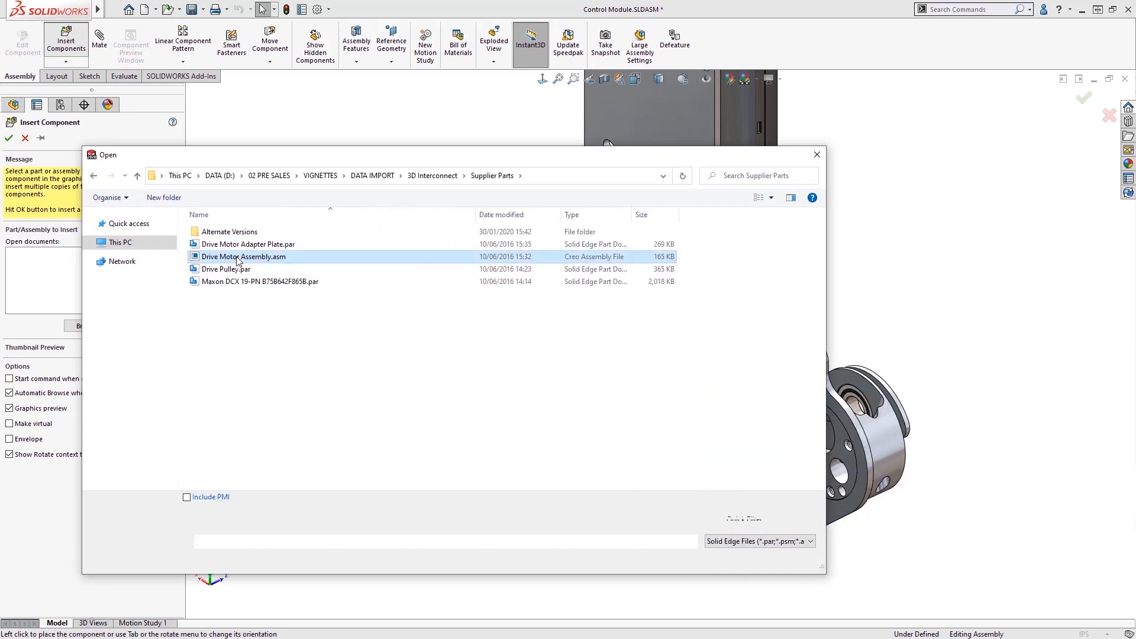
pyautogui.click(237, 256)
pyautogui.click(722, 559)
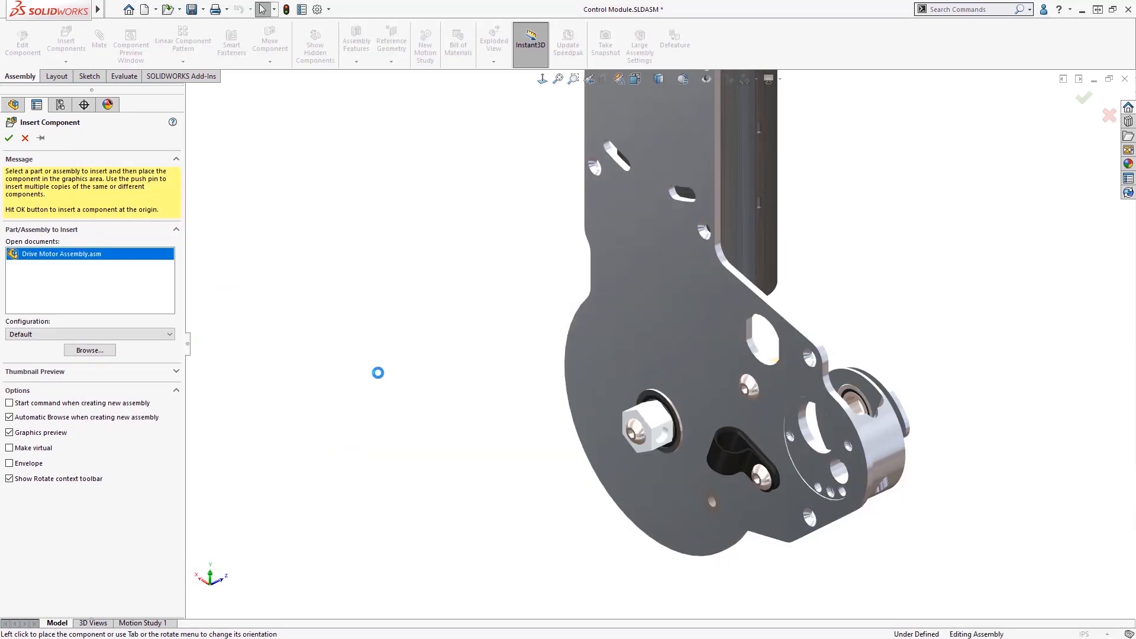
pyautogui.click(436, 258)
# Mate the motor's adapter plate to the input bracket, and make the motor body concentric with the ball bearing
pyautogui.keyDown('ctrl'); pyautogui.moveTo(837, 480); pyautogui.dragTo(824, 450, button='middle'); pyautogui.keyUp('ctrl')
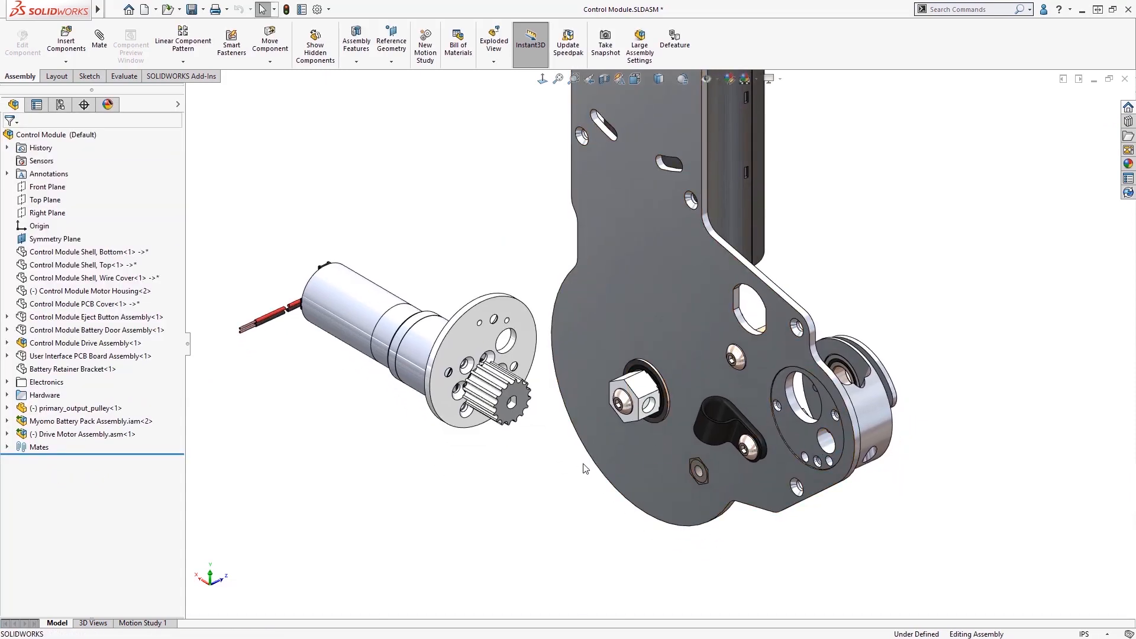
pyautogui.keyDown('alt'); pyautogui.moveTo(492, 314); pyautogui.dragTo(852, 448); pyautogui.keyUp('alt')
pyautogui.scroll(-5, 852, 449)
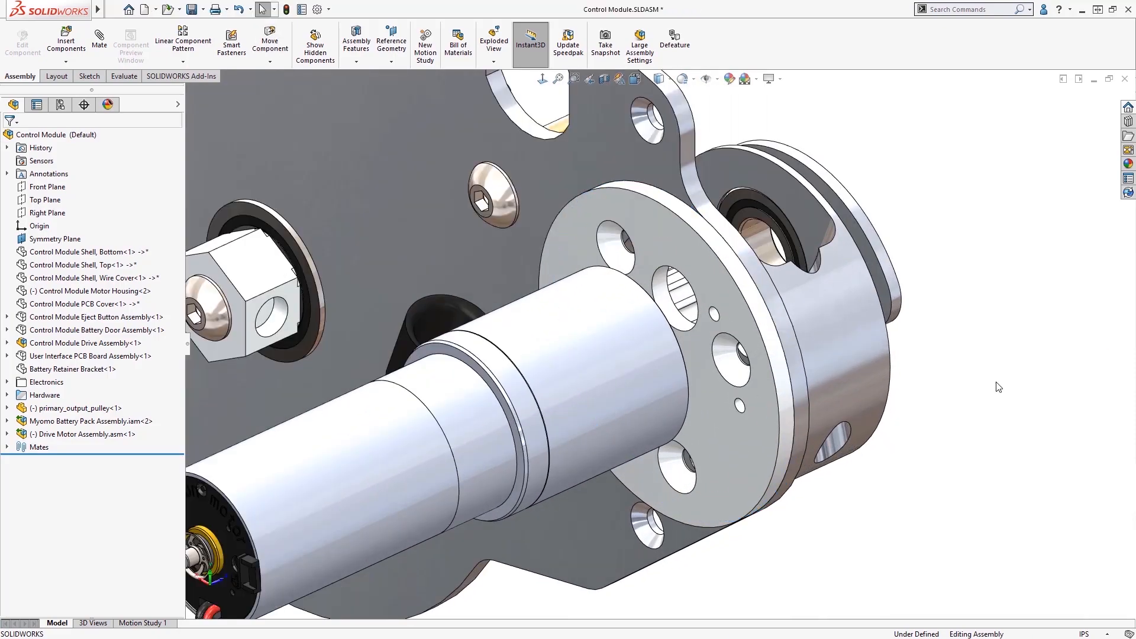
pyautogui.click(761, 243)
pyautogui.keyDown('ctrl'); pyautogui.click(612, 338); pyautogui.keyUp('ctrl')
pyautogui.click(689, 332)
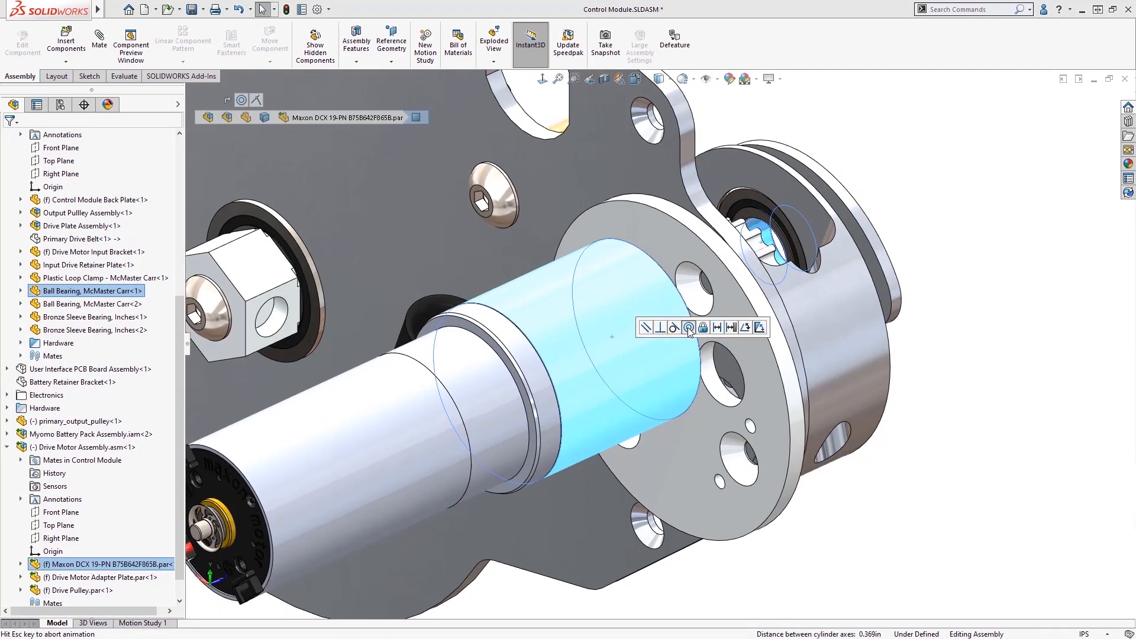
# Break the link between Drive Motor Assembly.asm in the control module and its Solid Edge source file
pyautogui.moveTo(747, 414); pyautogui.dragTo(793, 358, button='middle')
pyautogui.scroll(-5, 744, 395)
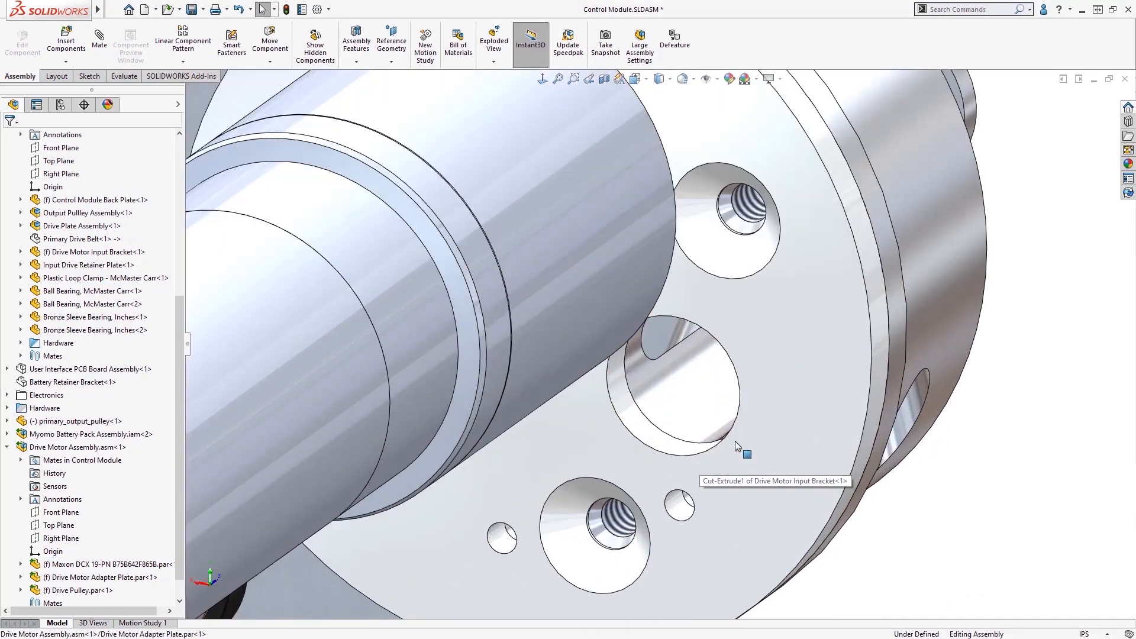
pyautogui.moveTo(737, 447); pyautogui.dragTo(676, 436, button='middle')
pyautogui.click(727, 377)
pyautogui.scroll(6, 676, 435)
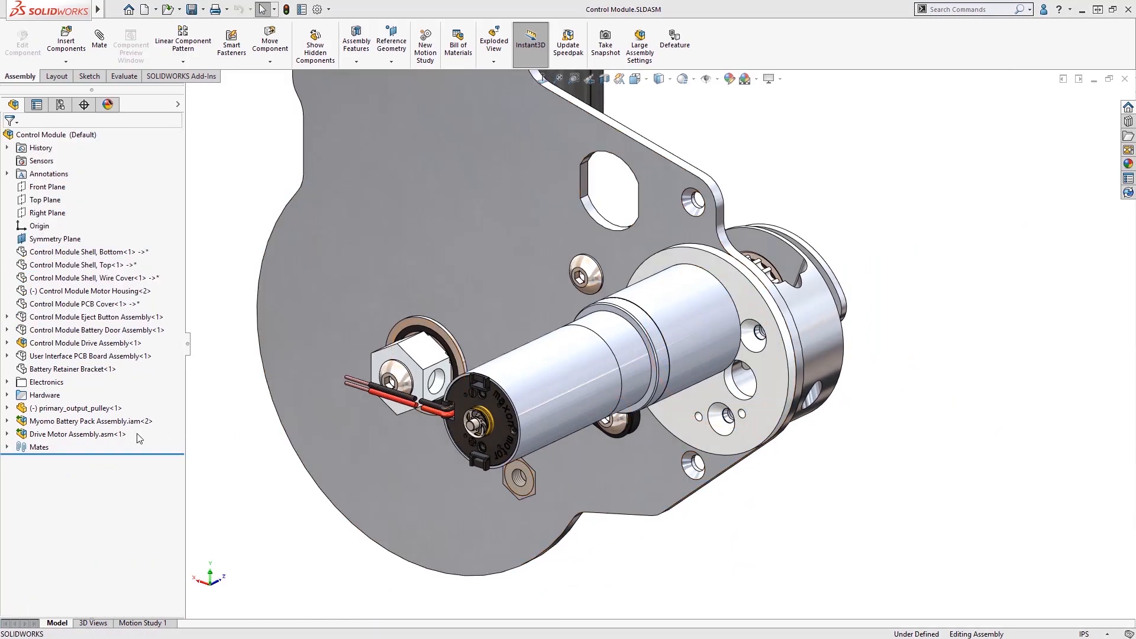
pyautogui.click(102, 436)
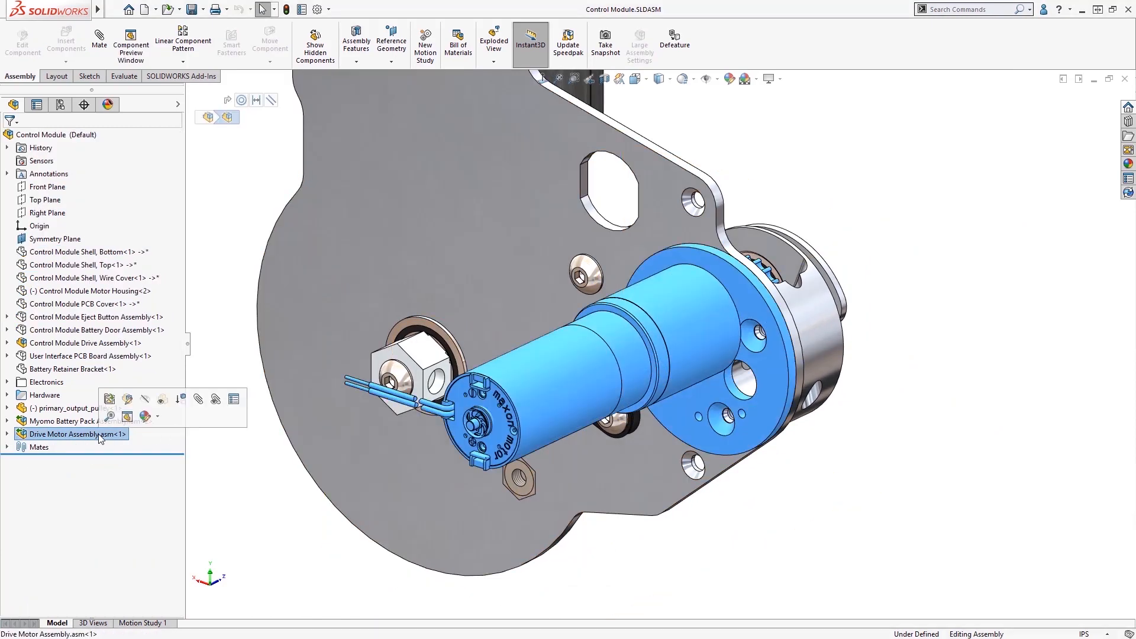
pyautogui.rightClick(101, 438)
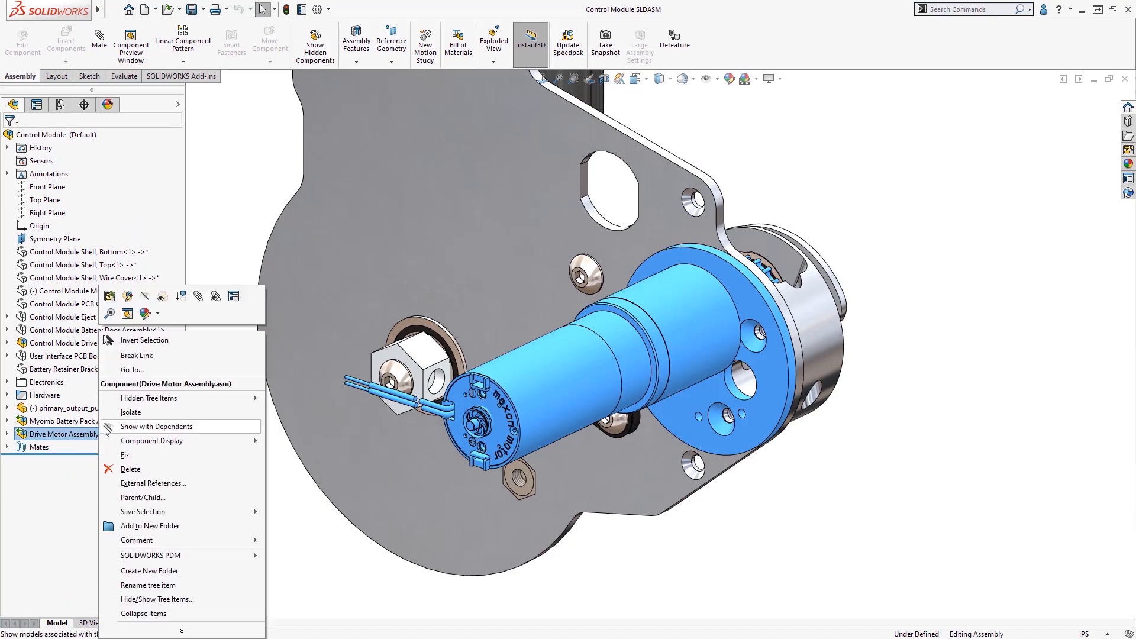
pyautogui.click(161, 356)
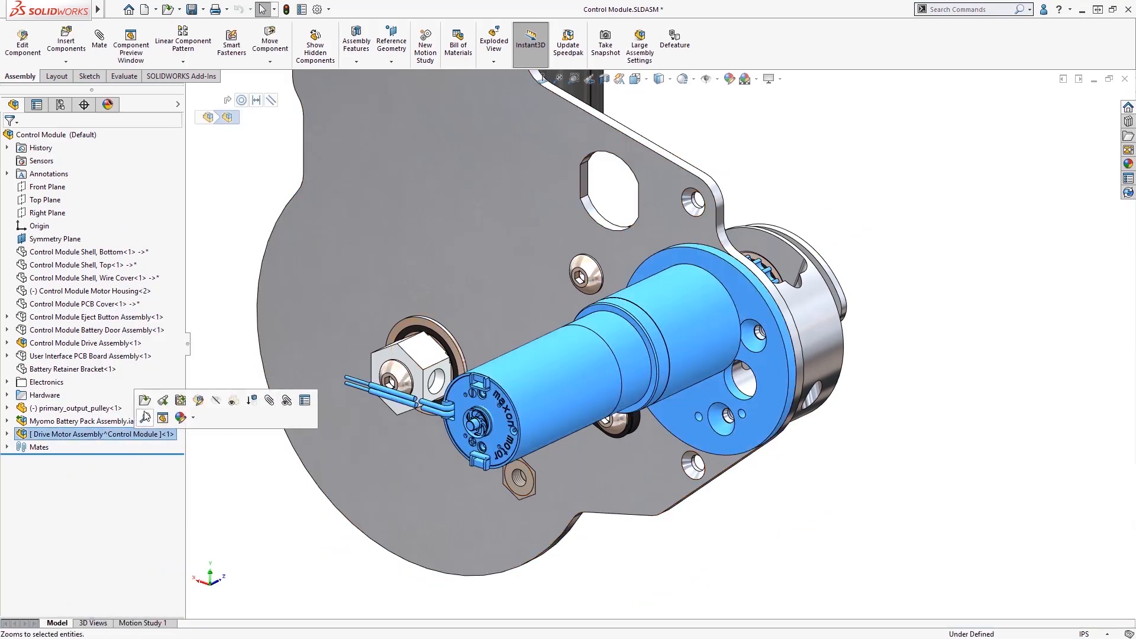
# Open the drive motor assembly on its own and break the link of Drive Motor Adapter Plate.par
pyautogui.click(145, 401)
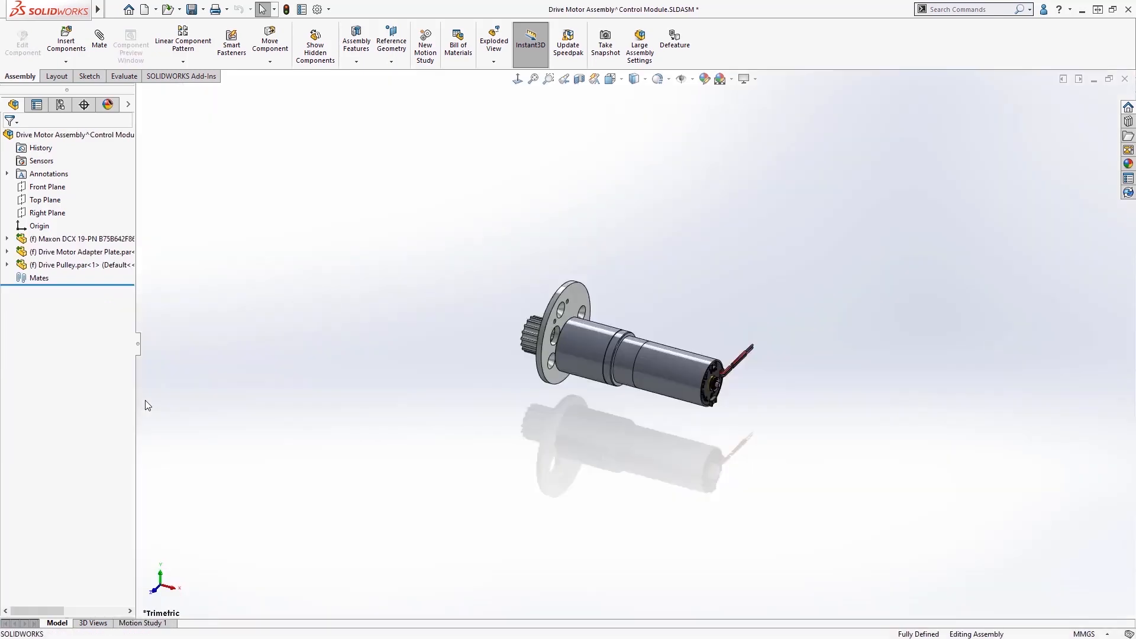
pyautogui.moveTo(583, 360); pyautogui.dragTo(645, 349, button='middle')
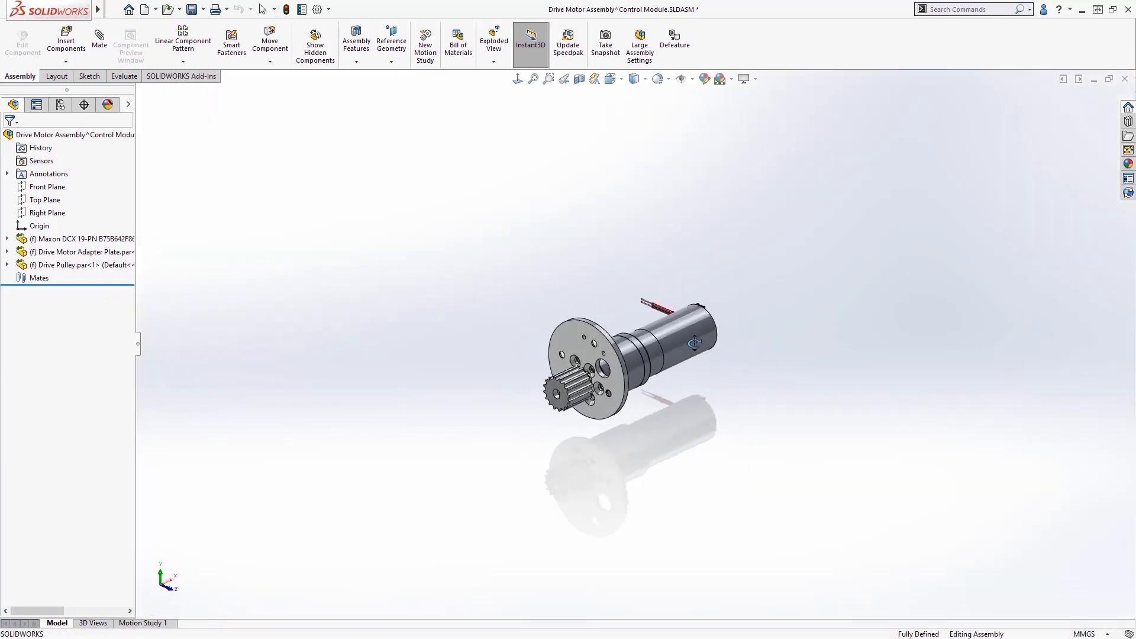
pyautogui.scroll(-5, 639, 358)
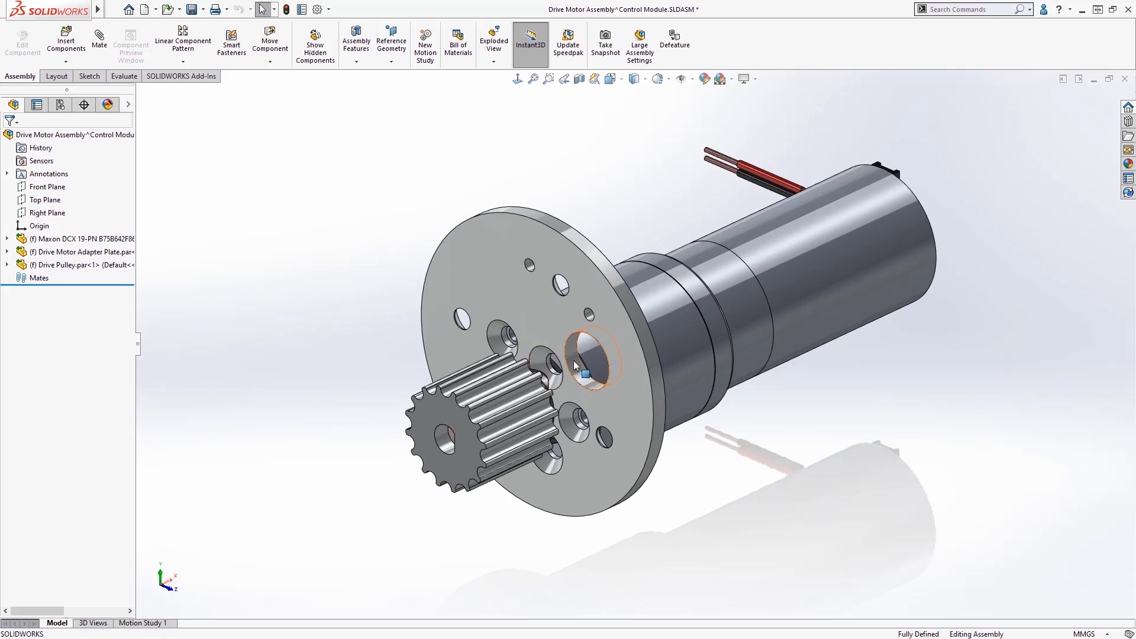
pyautogui.click(574, 365)
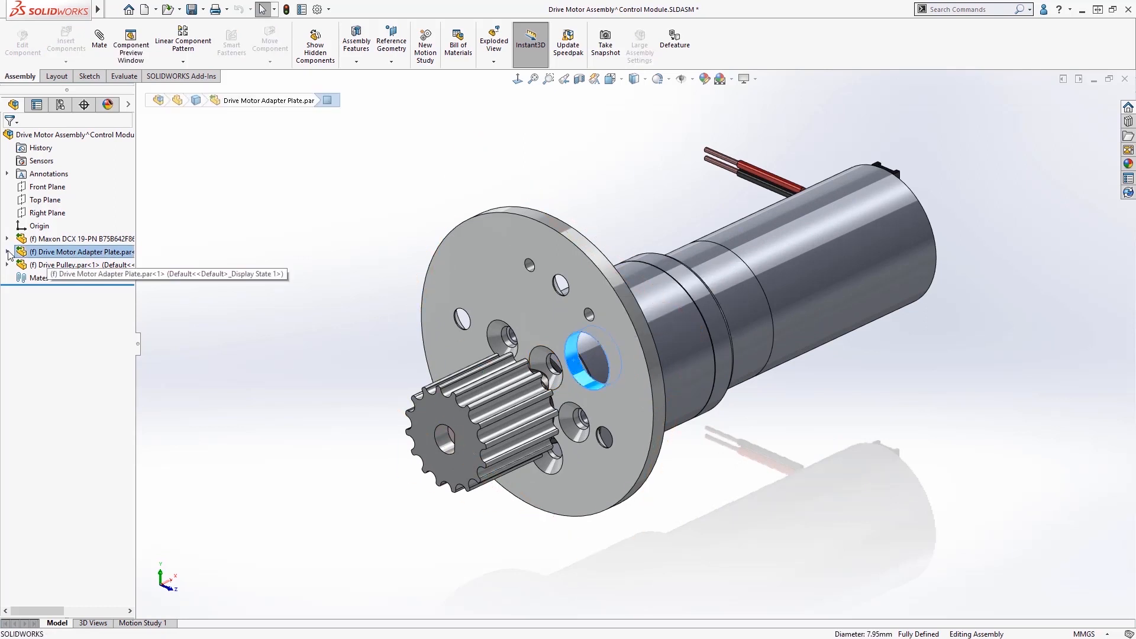
pyautogui.rightClick(53, 253)
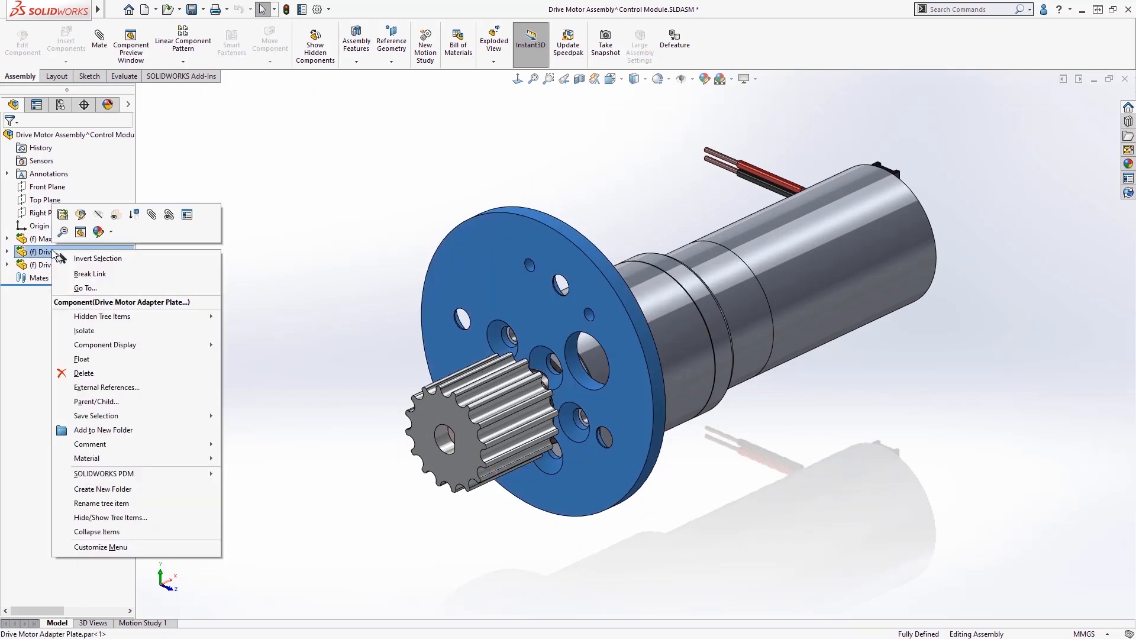
pyautogui.click(88, 274)
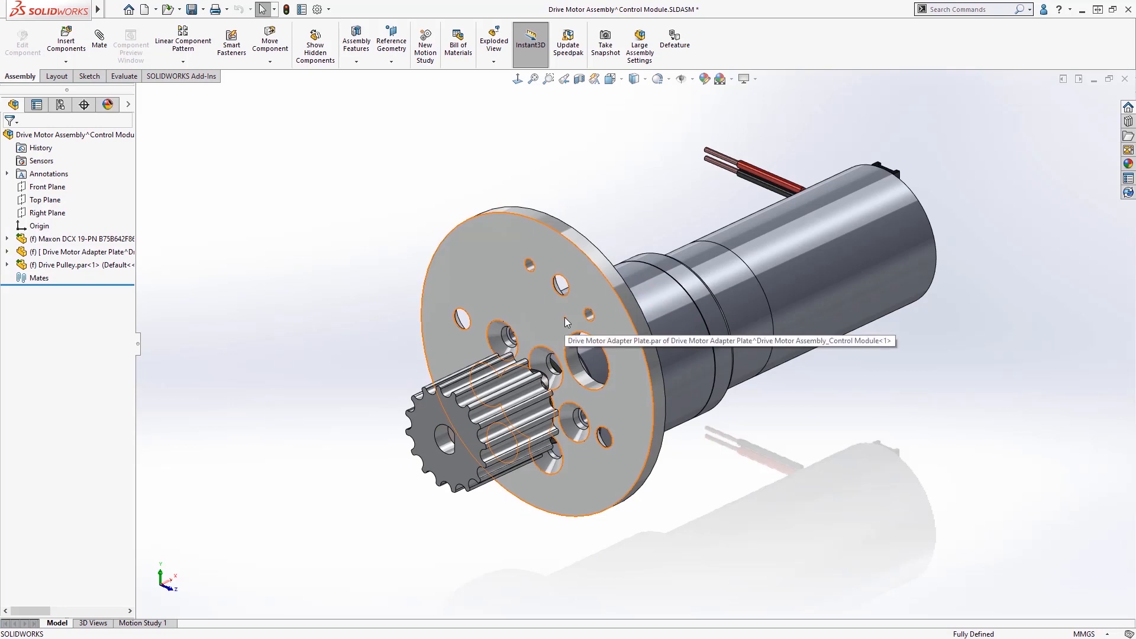
# Open the adapter plate part and convert its offset 7.95 mm hole from imported geometry into an editable hole feature
pyautogui.click(564, 317)
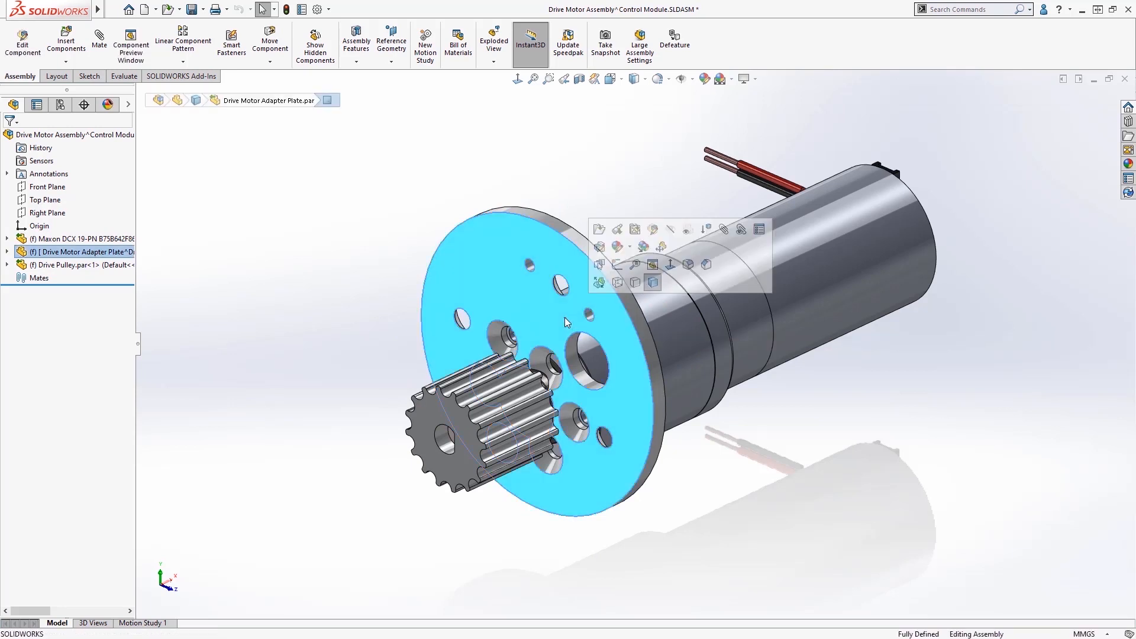
pyautogui.click(600, 230)
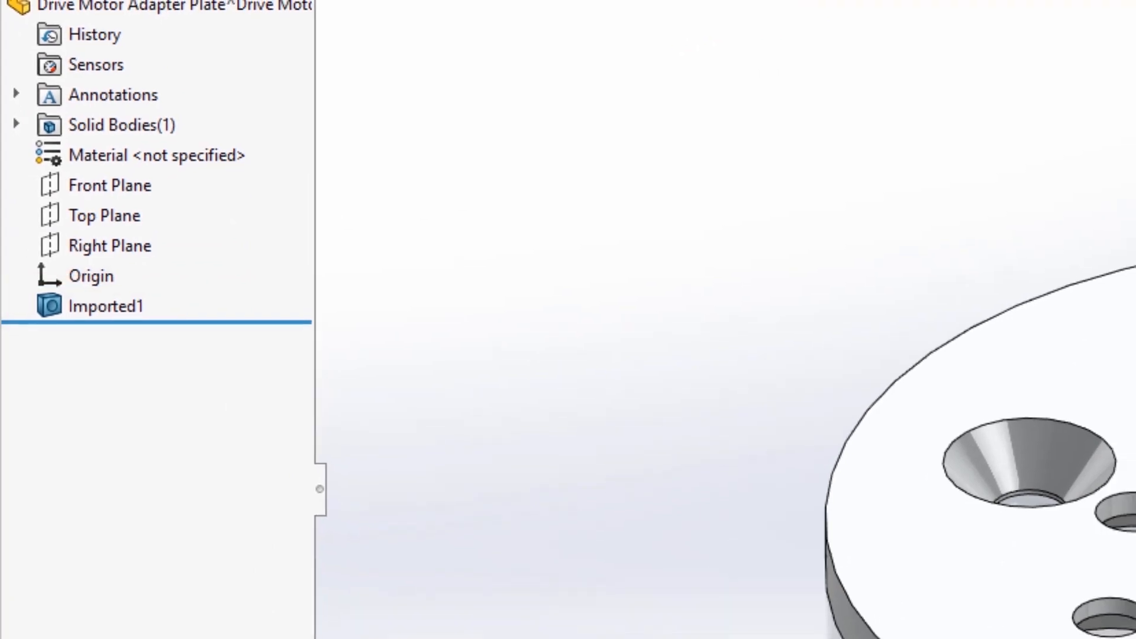
pyautogui.click(738, 315)
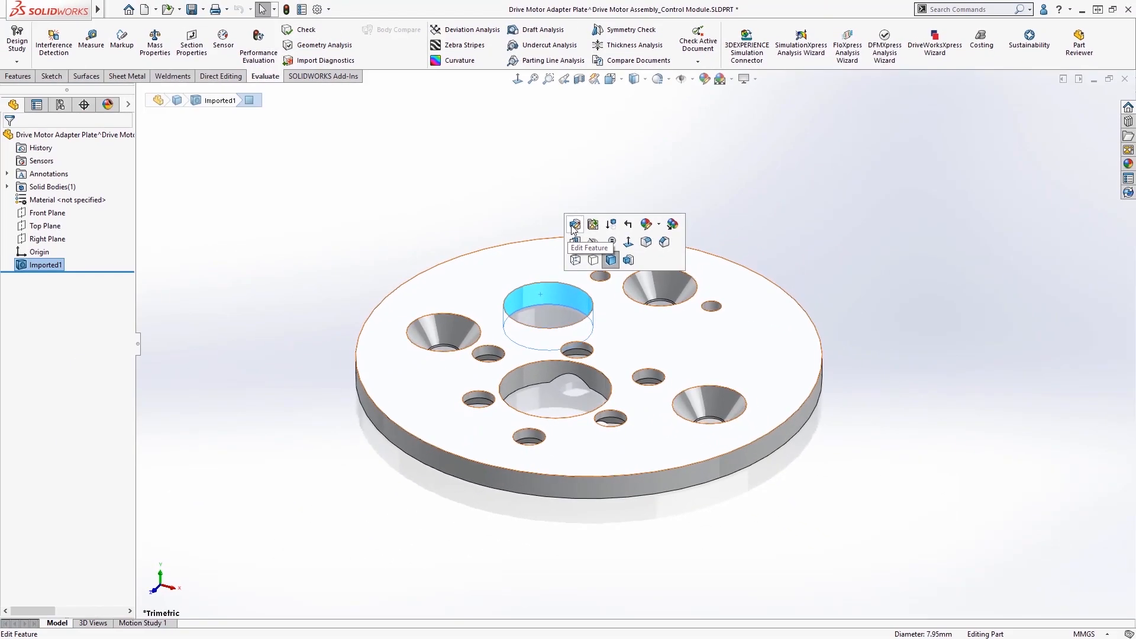
pyautogui.click(573, 226)
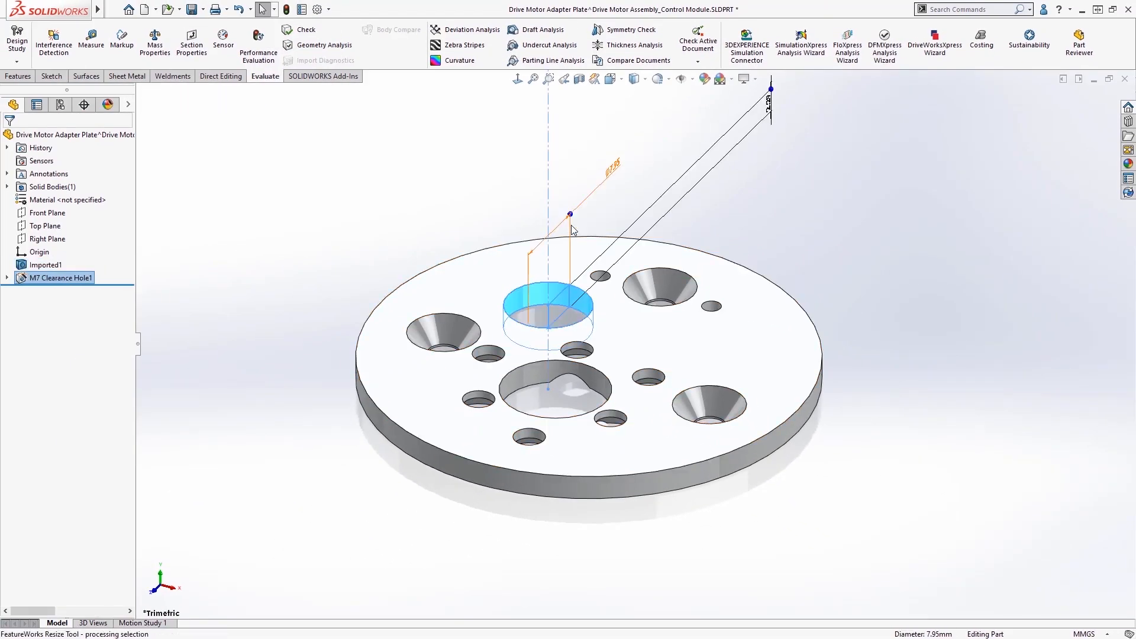
pyautogui.click(459, 231)
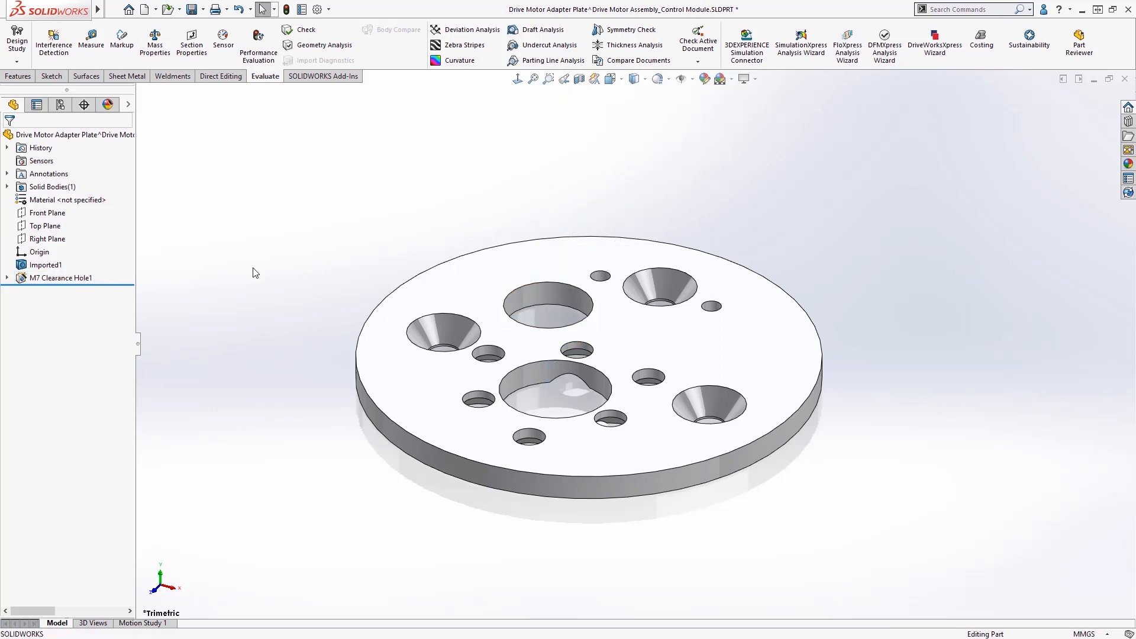
# Return to the control module and open Sketch2 of the adapter plate's M7 Clearance Hole1 for in-context editing
pyautogui.hotkey('ctrl', 'Tab')
pyautogui.click(656, 333)
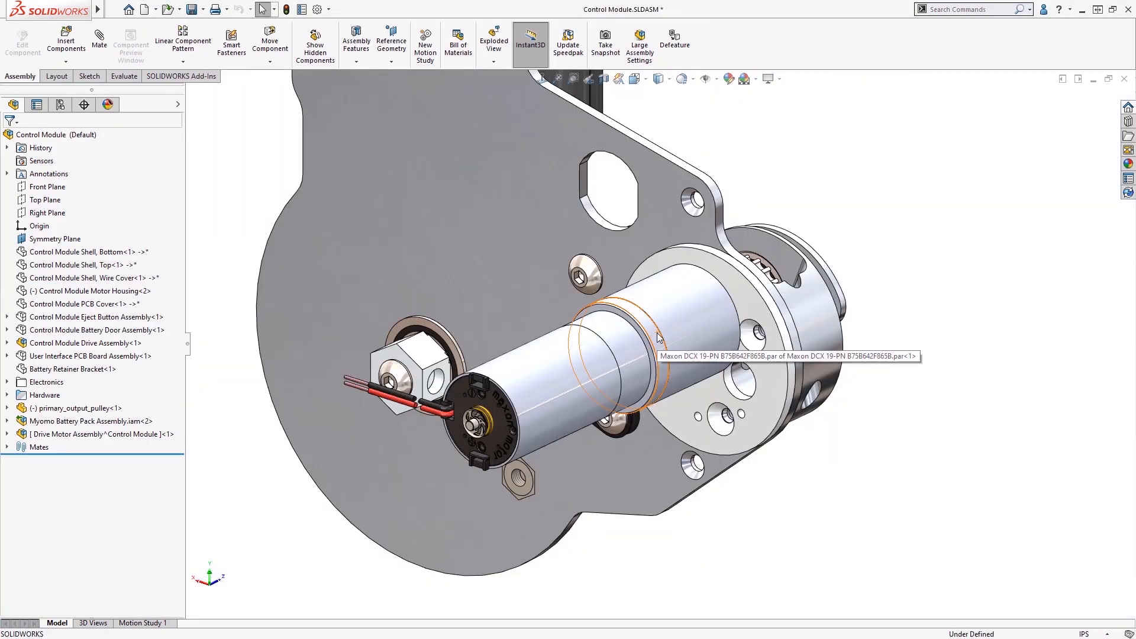
pyautogui.scroll(-3, 737, 388)
pyautogui.click(687, 385)
pyautogui.click(21, 563)
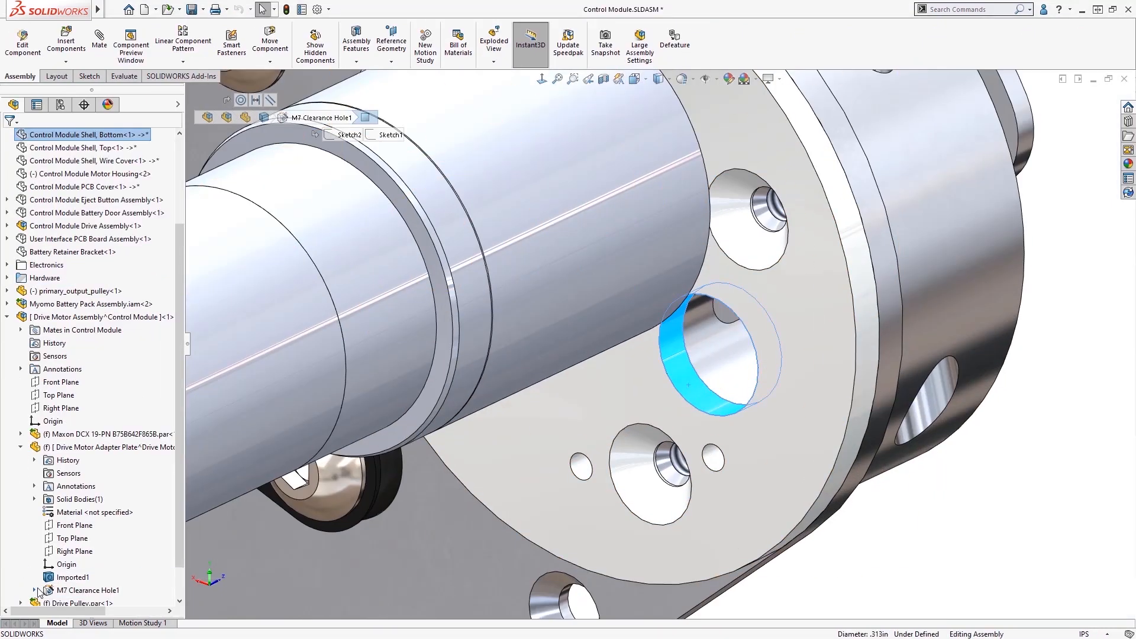
pyautogui.click(34, 591)
pyautogui.click(78, 578)
pyautogui.click(88, 548)
# Constrain the hole's sketch point to the centre of the bracket's matching circular hole, and finish editing the sketch and the plate
pyautogui.click(732, 344)
pyautogui.moveTo(733, 348); pyautogui.dragTo(953, 472, button='middle')
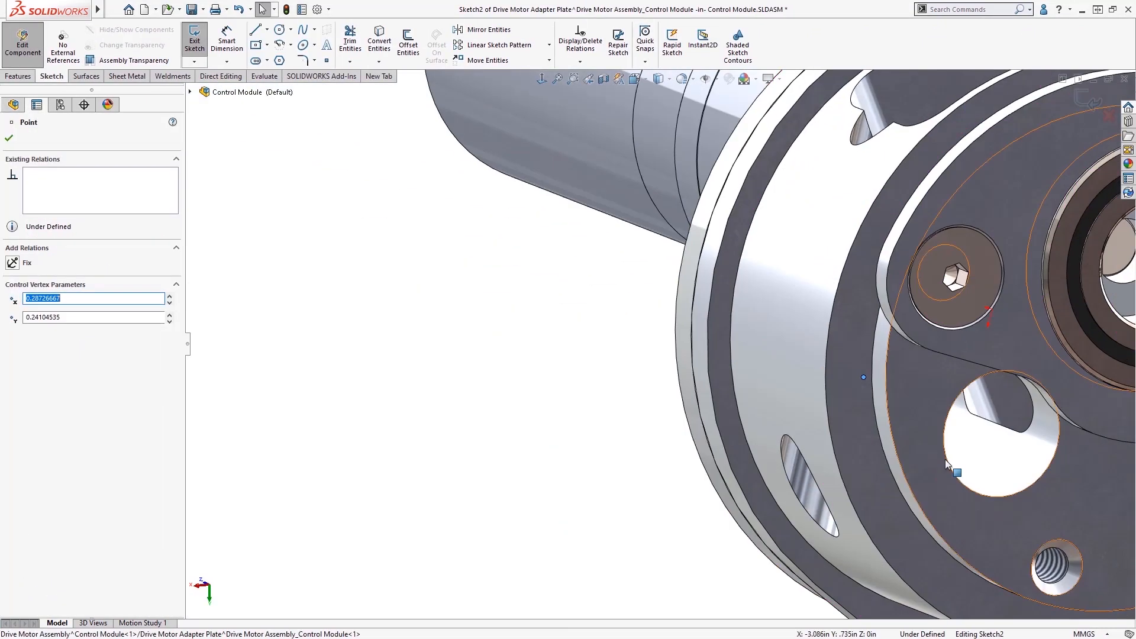
pyautogui.keyDown('ctrl'); pyautogui.click(959, 477); pyautogui.keyUp('ctrl')
pyautogui.click(994, 408)
pyautogui.moveTo(994, 414)
pyautogui.mouseDown(button='middle')
pyautogui.moveTo(870, 357)
pyautogui.moveTo(769, 358)
pyautogui.mouseUp(button='middle')
pyautogui.click(1087, 100)
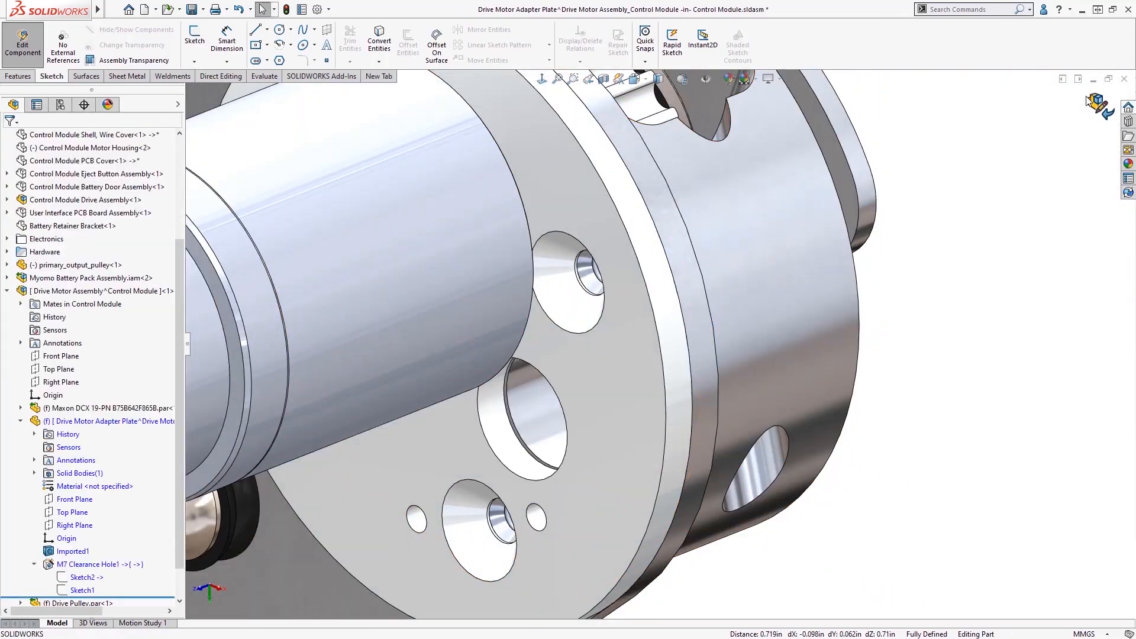
pyautogui.click(1088, 99)
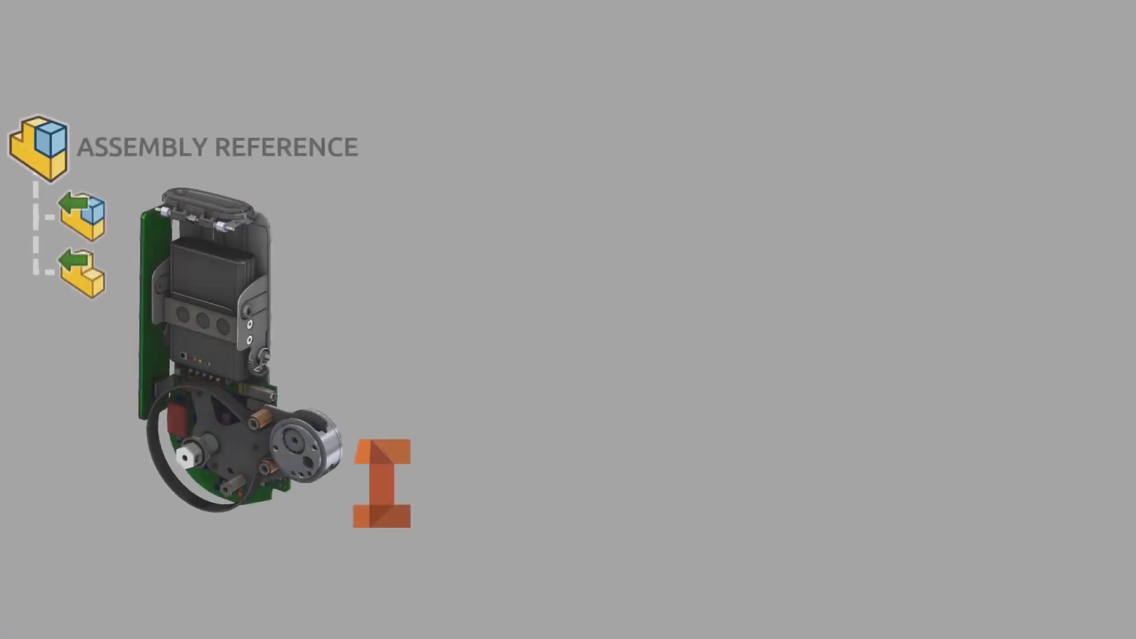